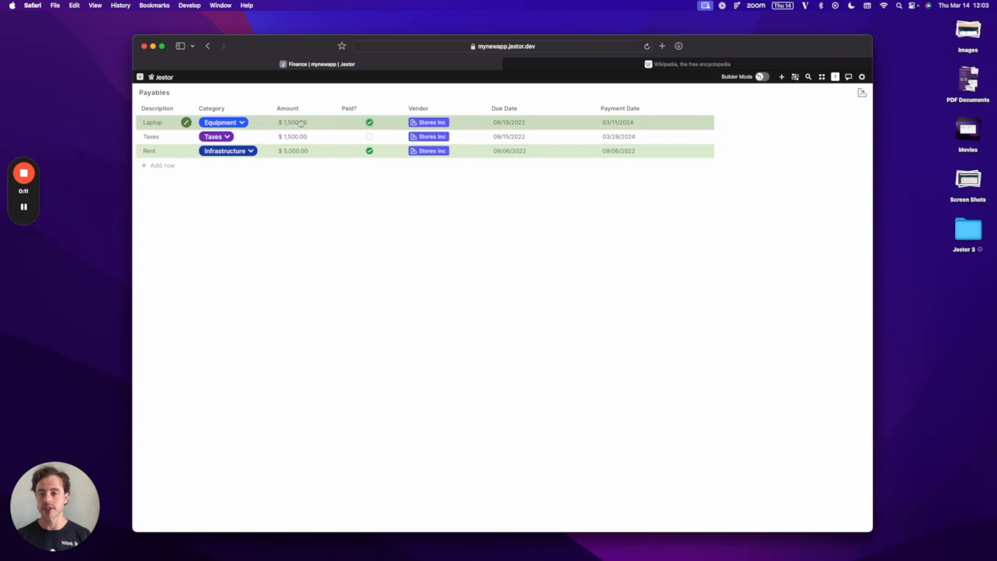
- Mark the Taxes row as paid and unmark it again
left_click(369, 136)
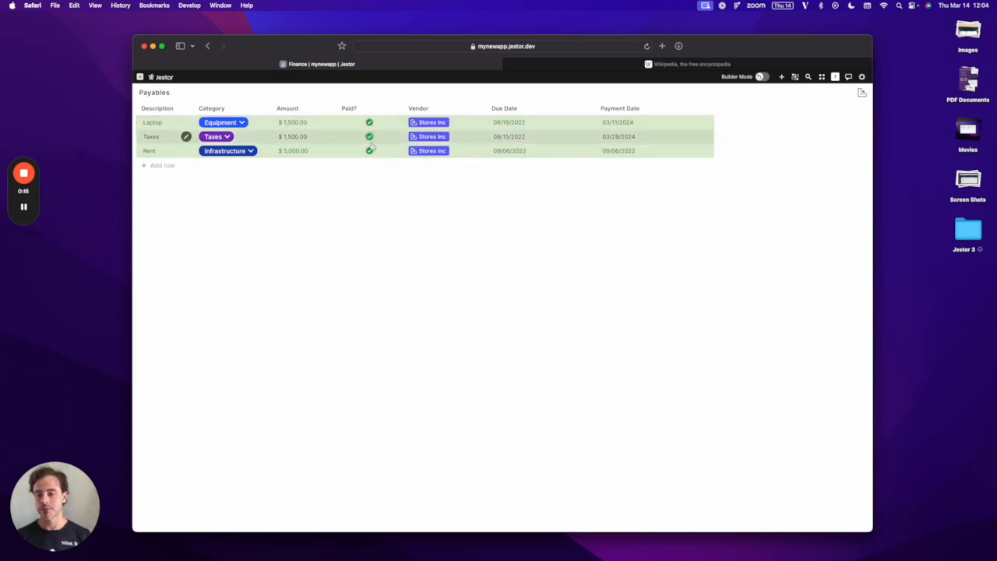
left_click(369, 138)
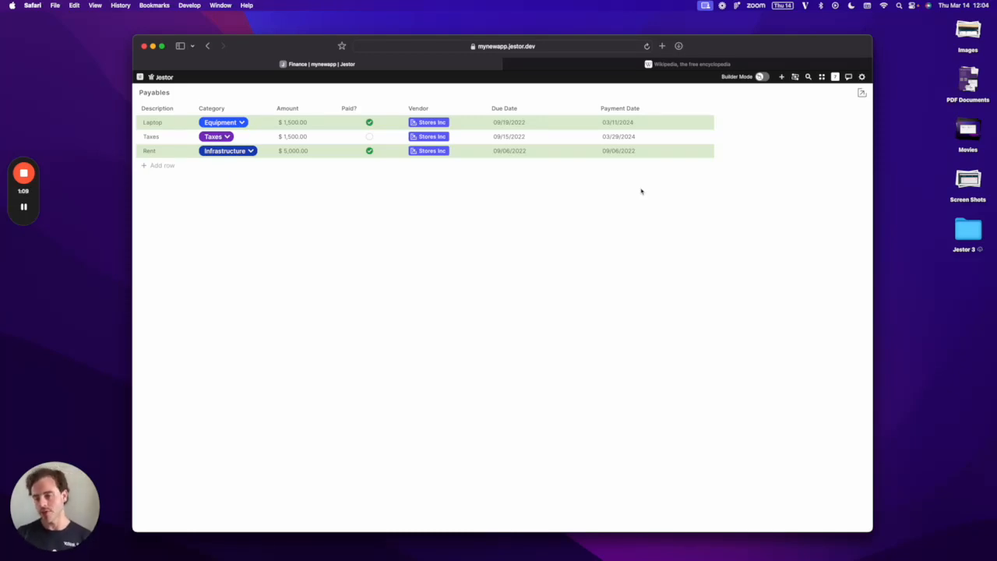
- Turn on Builder Mode for the Finance app, and toggle the Laptop row's Paid? checkbox off and back on
left_click(760, 77)
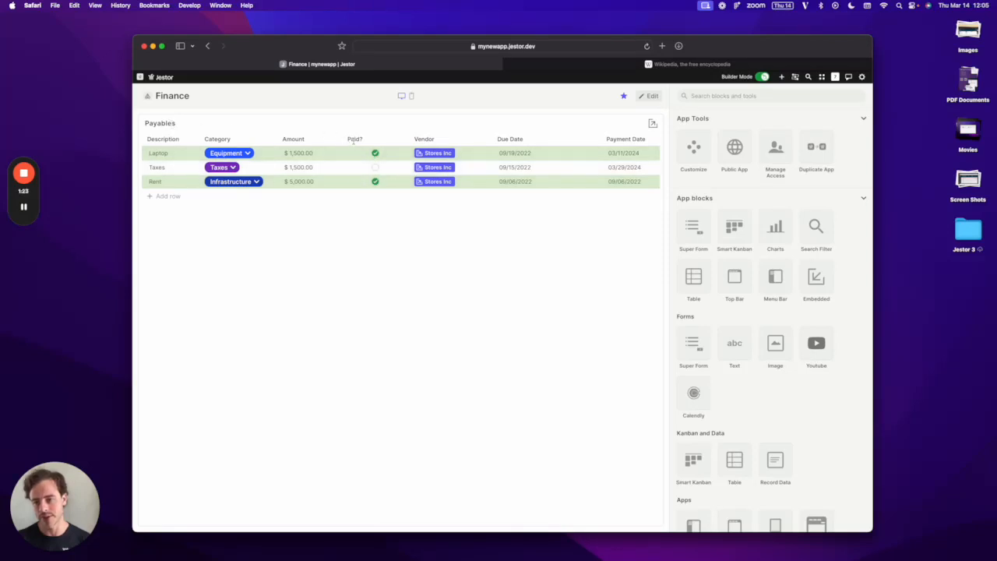
left_click(374, 153)
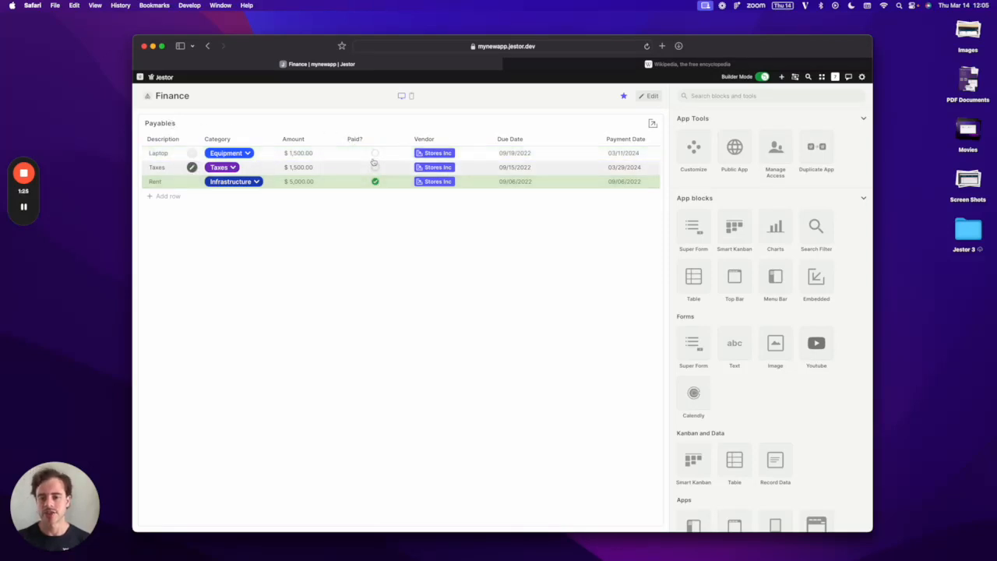
left_click(374, 153)
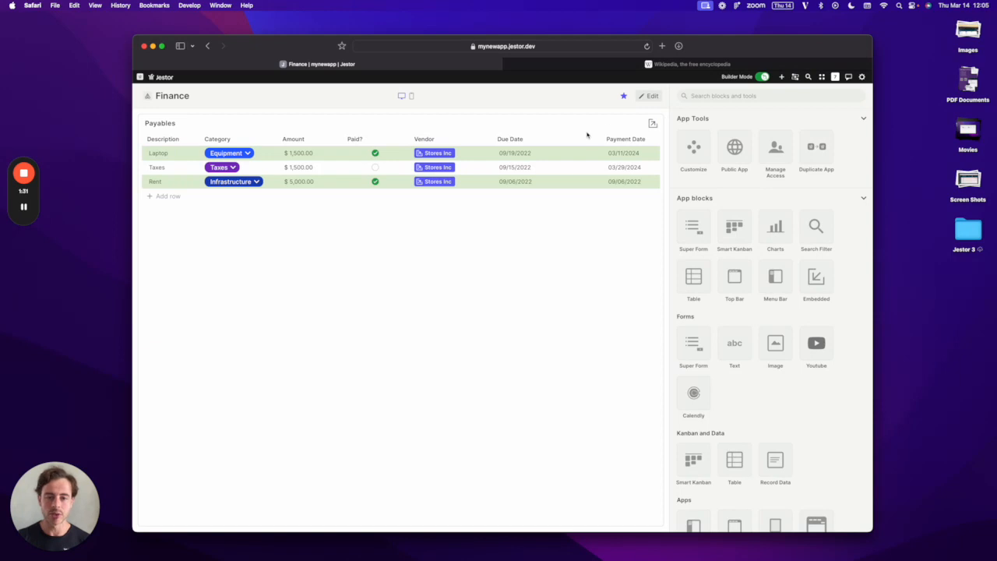
- Open the Payables table block for editing and turn on its field icons, gridline and border
left_click(648, 95)
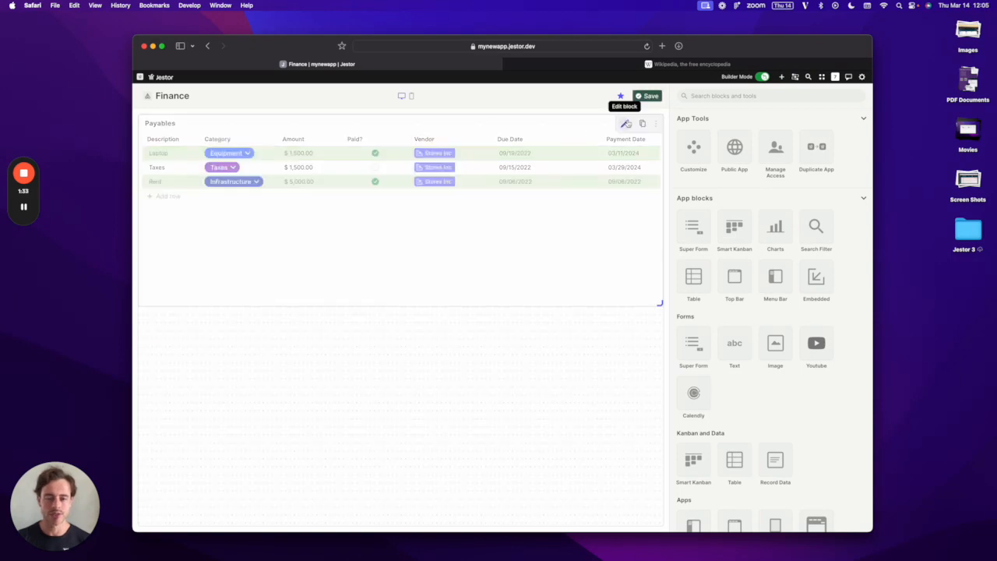
left_click(624, 126)
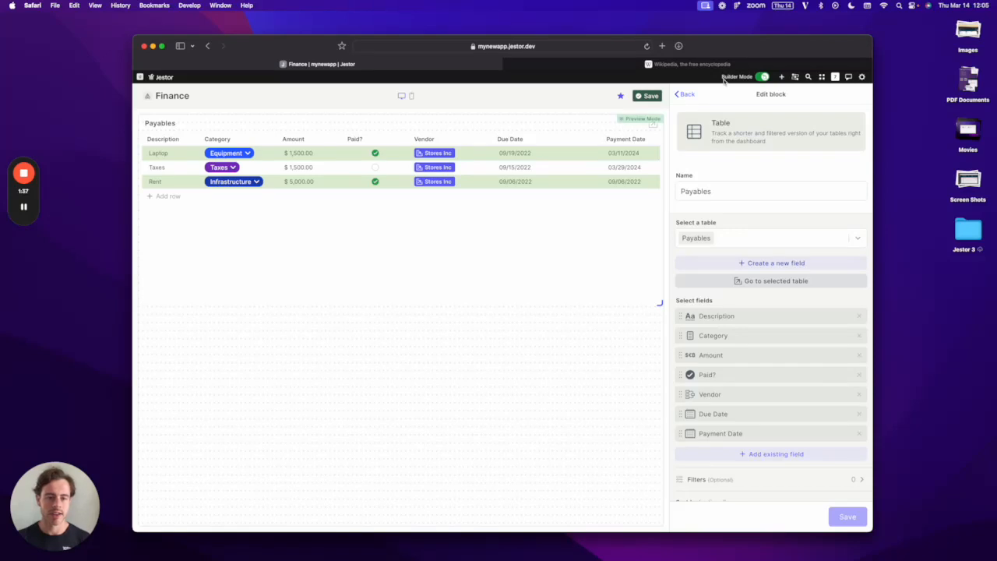
scroll(736, 205, "down", 3)
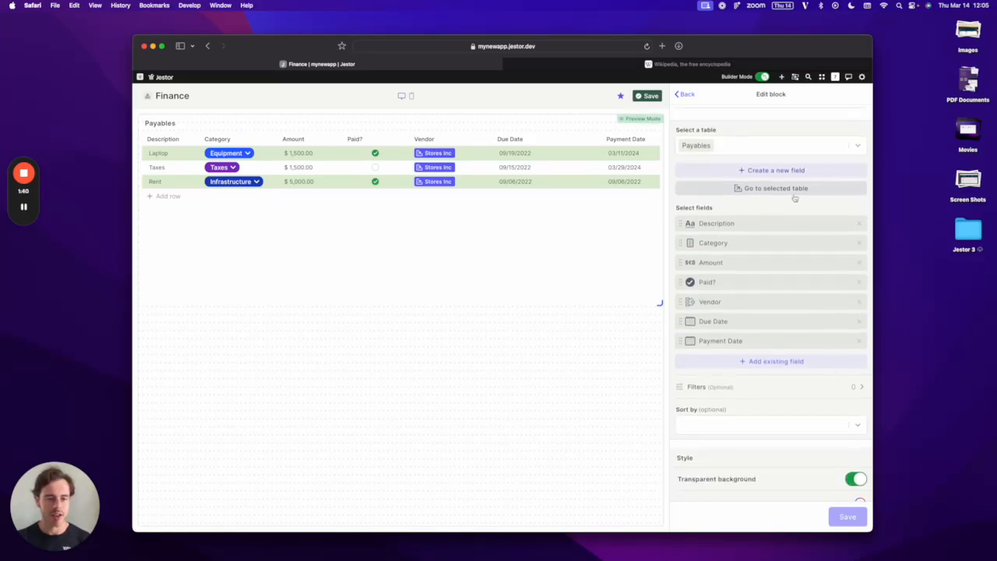
scroll(771, 203, "down", 1)
scroll(773, 210, "down", 10)
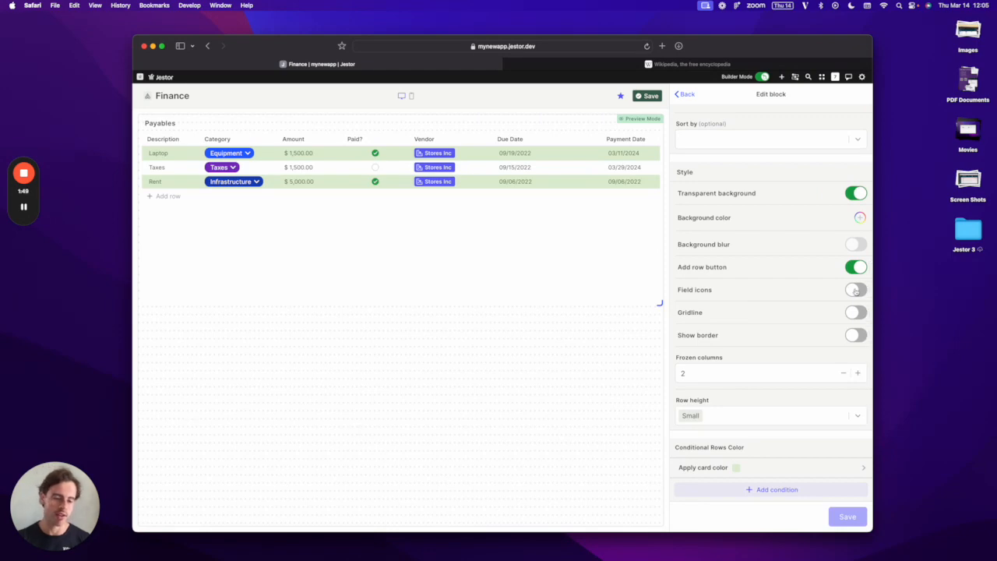
scroll(804, 369, "down", 3)
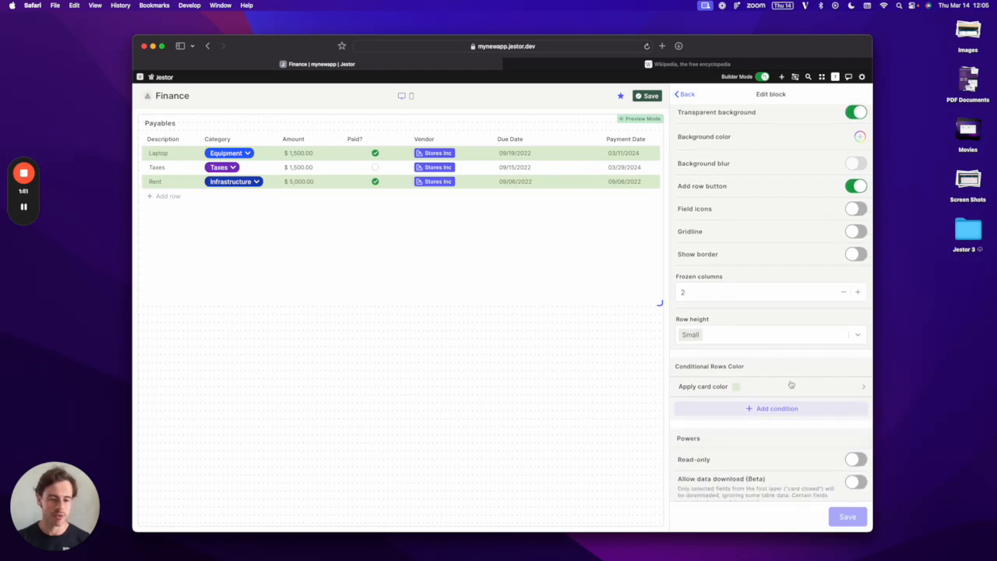
left_click(858, 209)
left_click(857, 231)
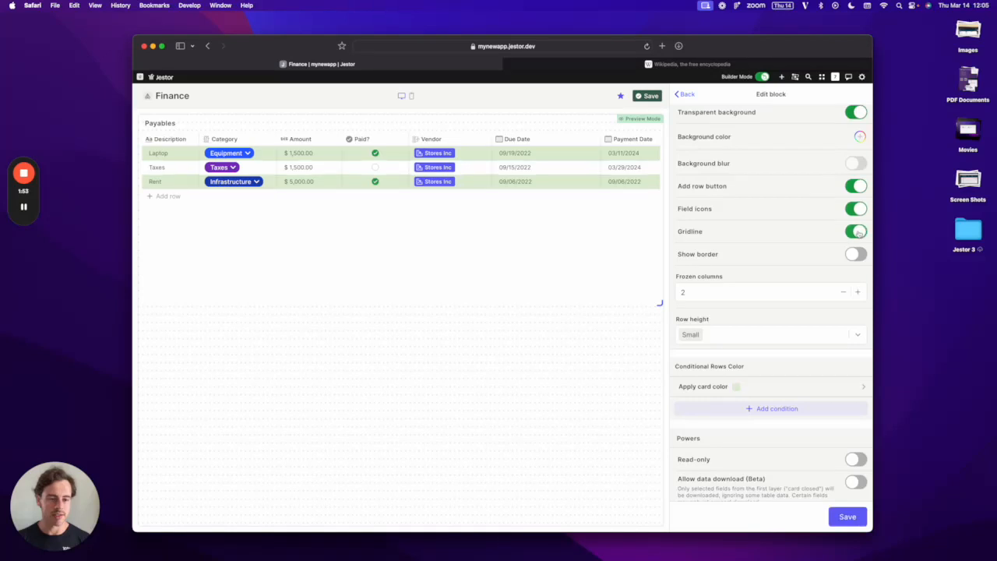
left_click(857, 254)
- Delete the conditional row color rule that applies when Paid? is checked
scroll(807, 234, "up", 2)
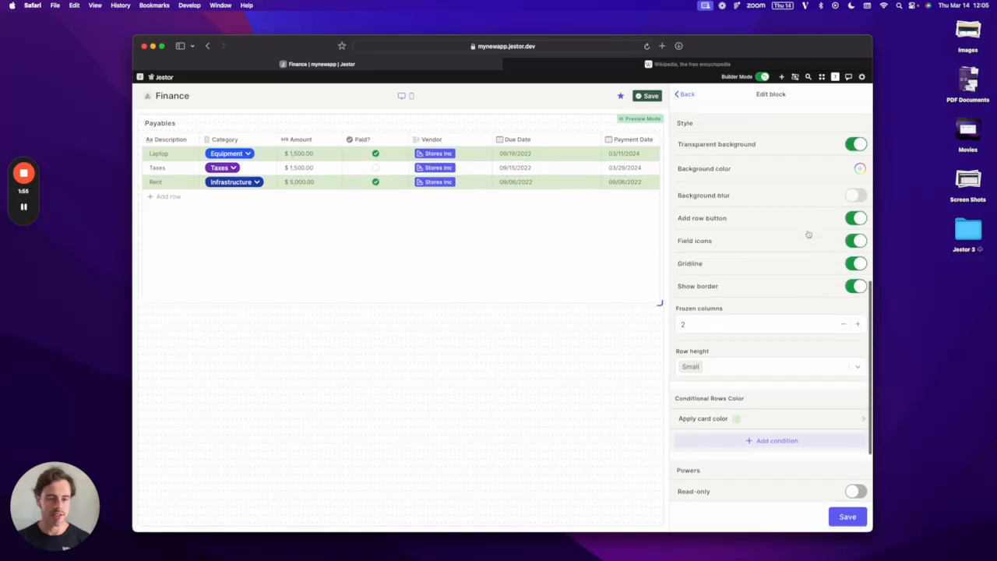
scroll(808, 233, "down", 5)
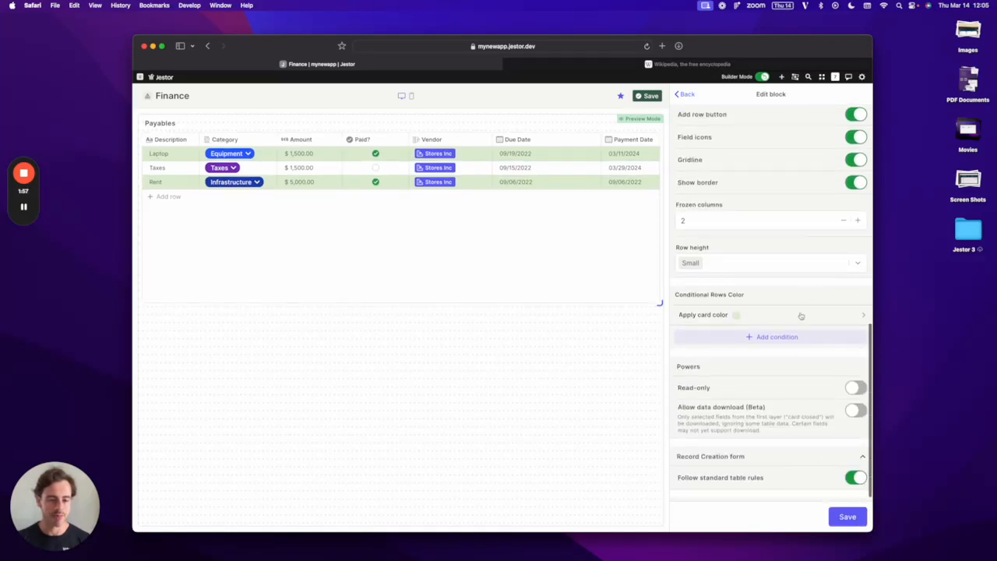
left_click(799, 316)
scroll(828, 454, "down", 14)
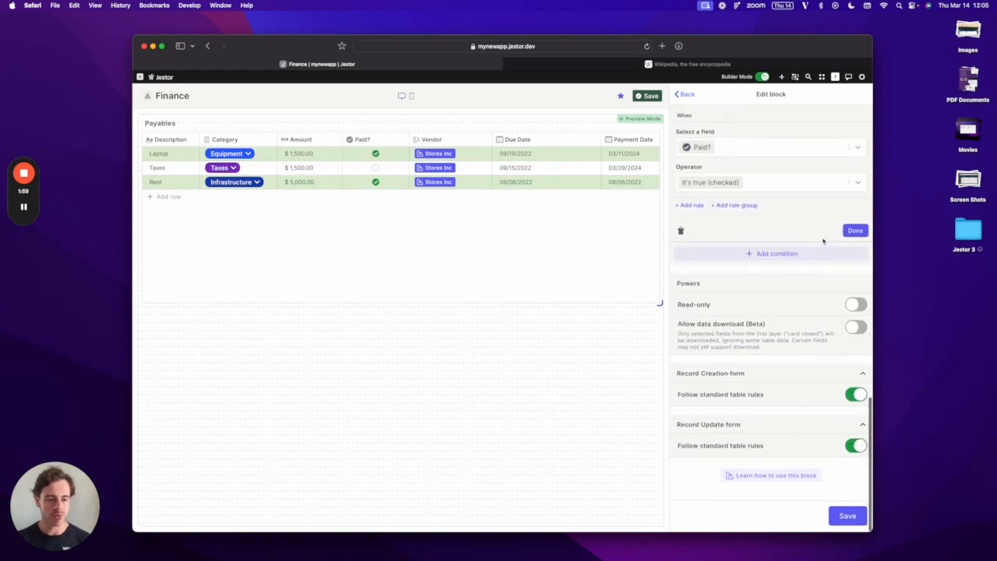
left_click(679, 264)
- Review the Payables block's style, powers, record form and selected field settings
scroll(754, 351, "up", 13)
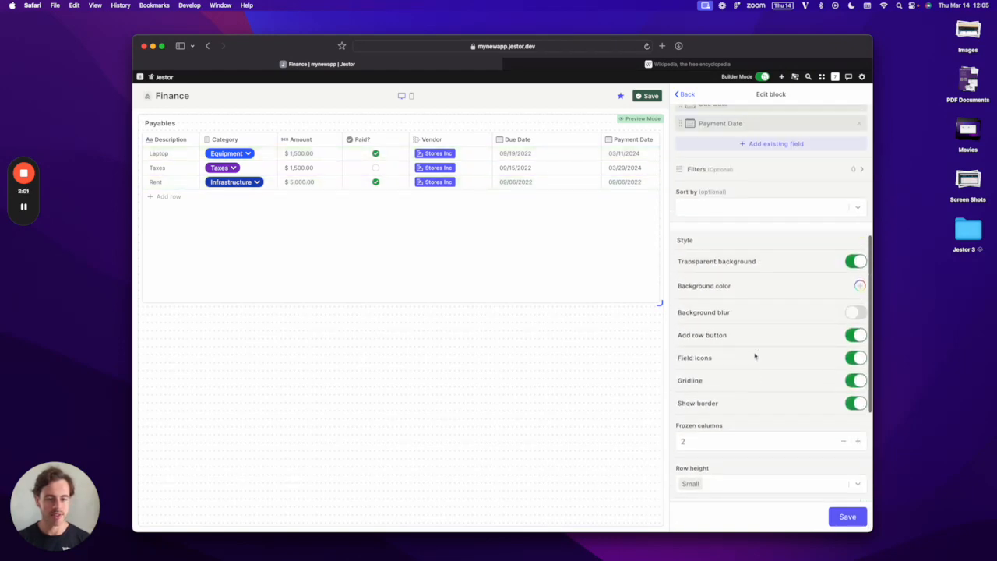
scroll(754, 356, "down", 13)
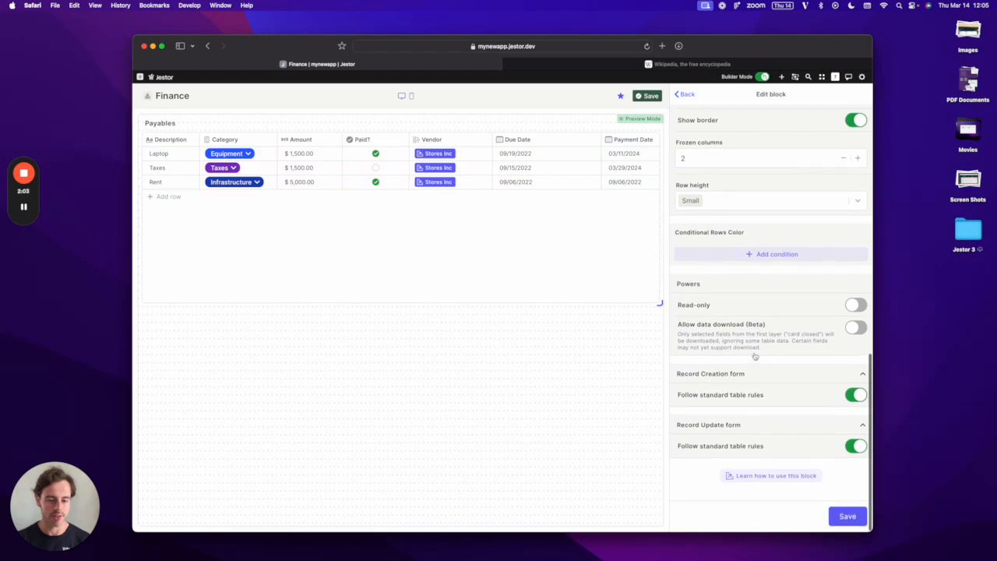
scroll(753, 355, "up", 20)
scroll(755, 356, "up", 3)
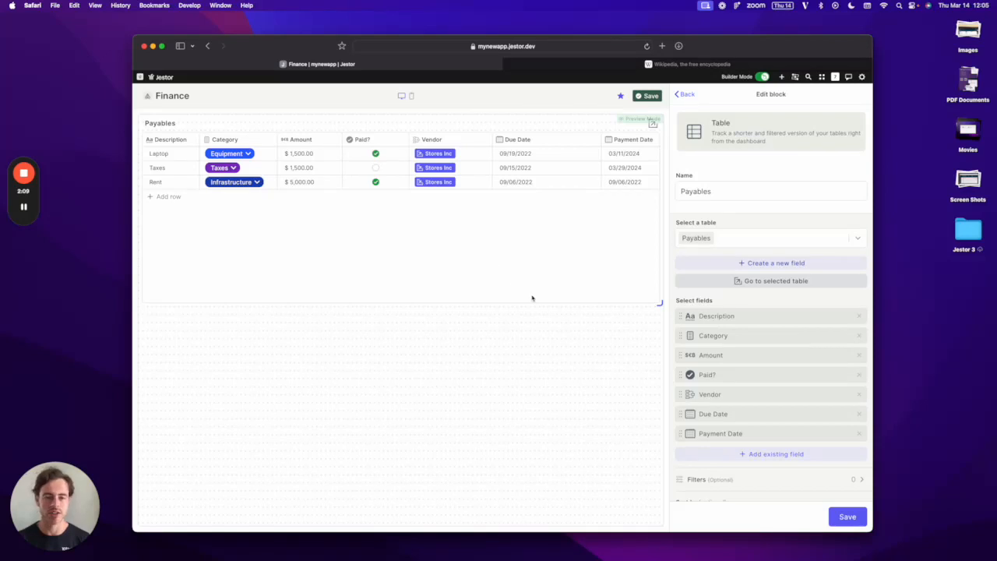
scroll(766, 250, "down", 3)
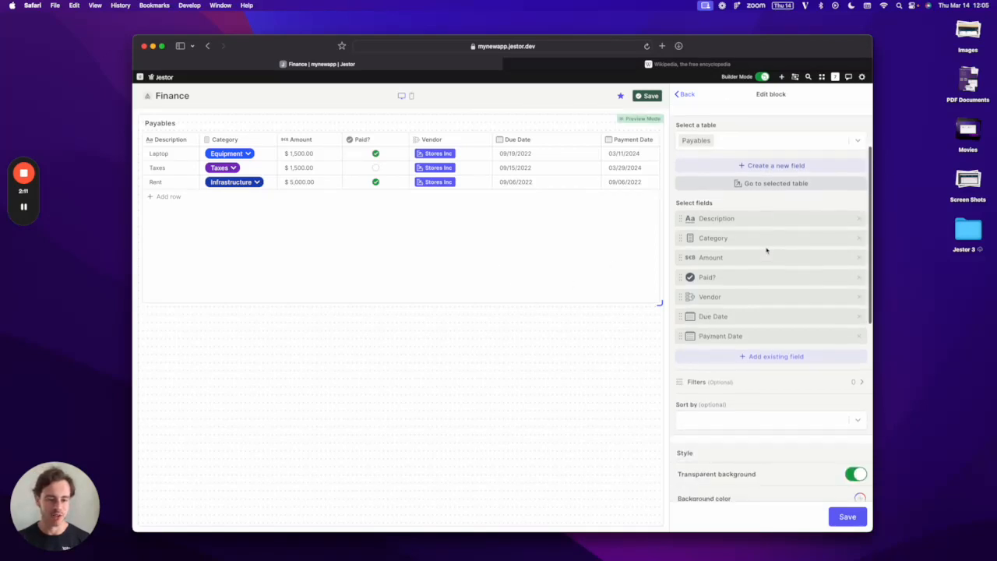
scroll(766, 249, "up", 1)
scroll(766, 249, "up", 1)
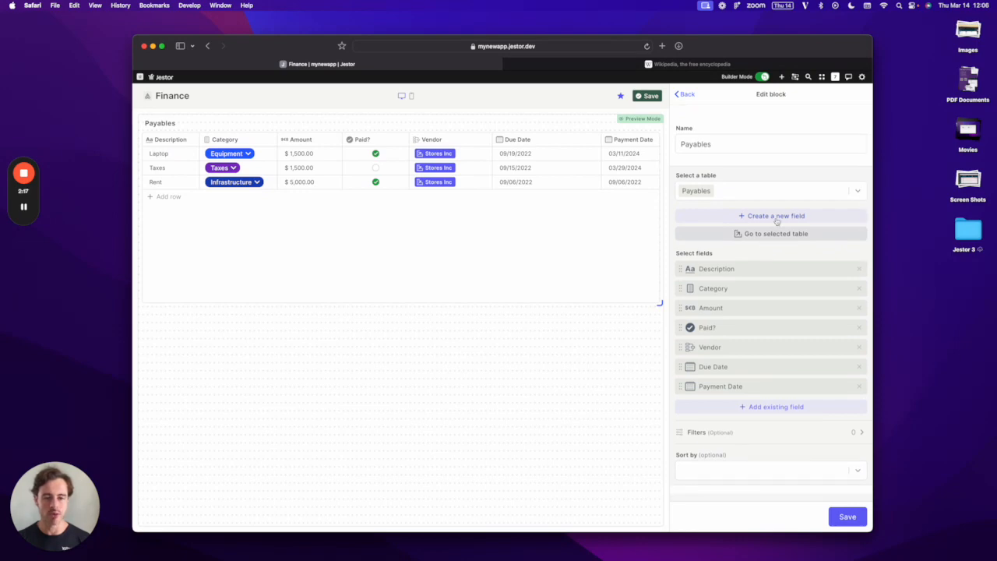
- Create a new text field named "Text" with the Rich text format in the Payables table
left_click(776, 218)
left_click(699, 173)
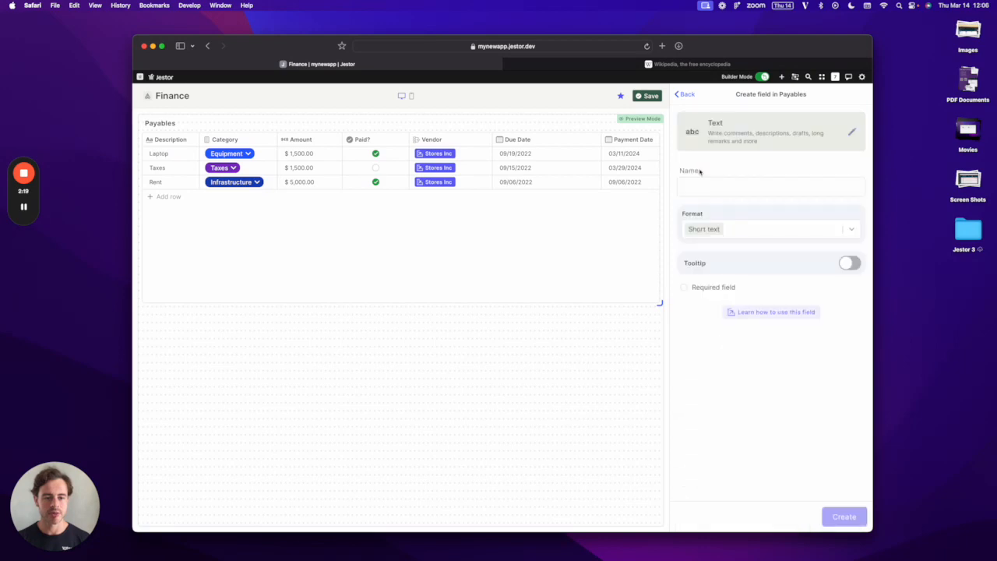
left_click(738, 230)
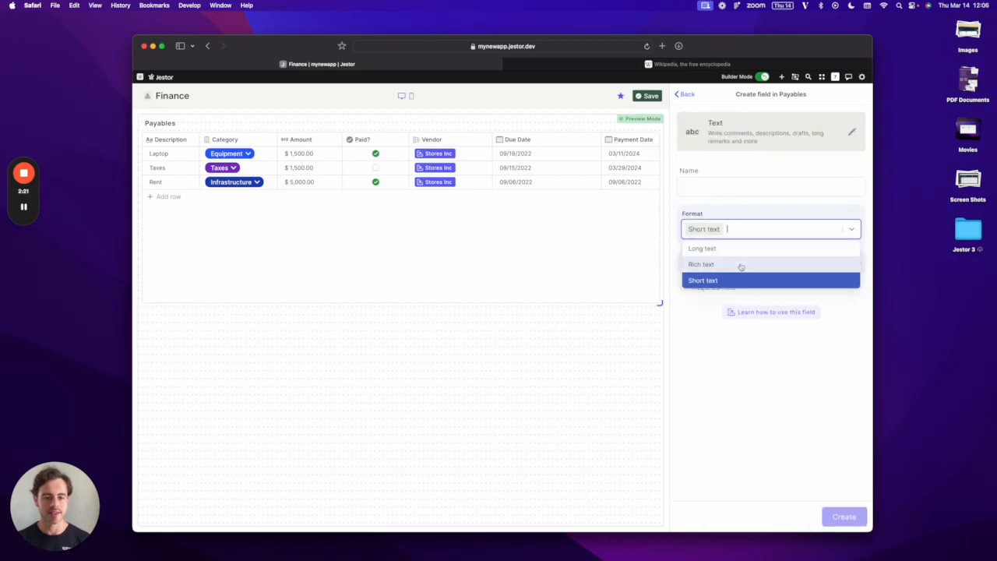
left_click(741, 265)
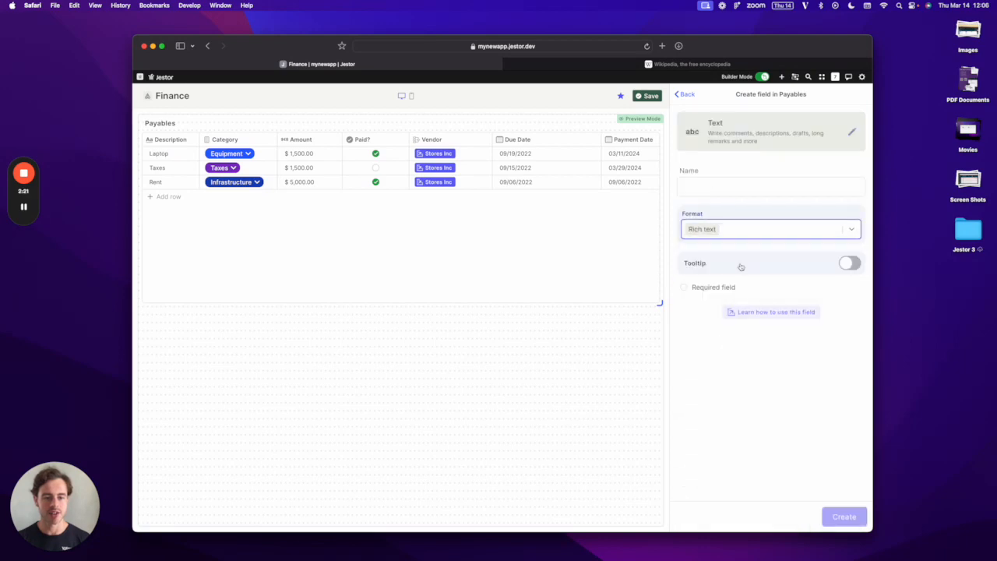
left_click(708, 187)
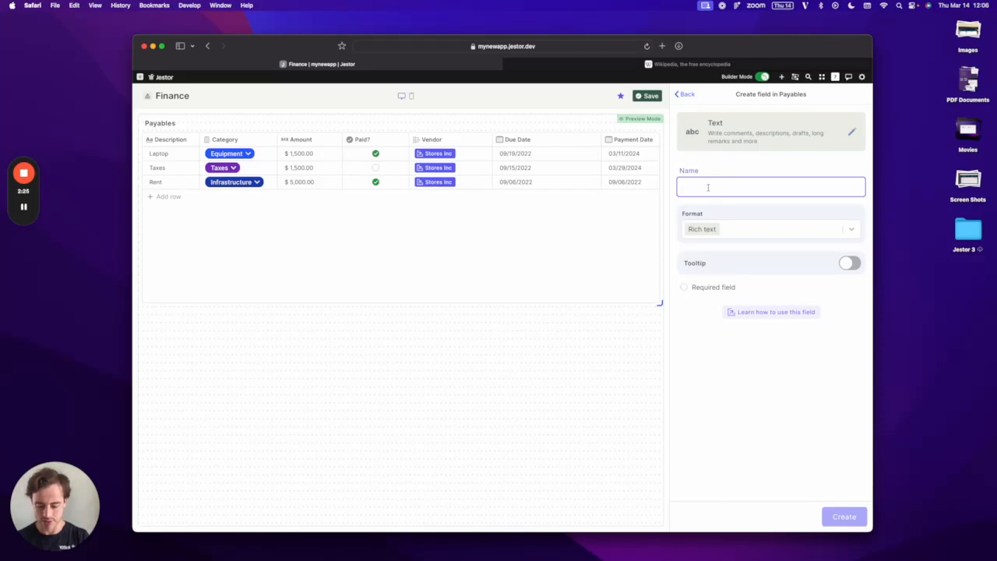
type("Text")
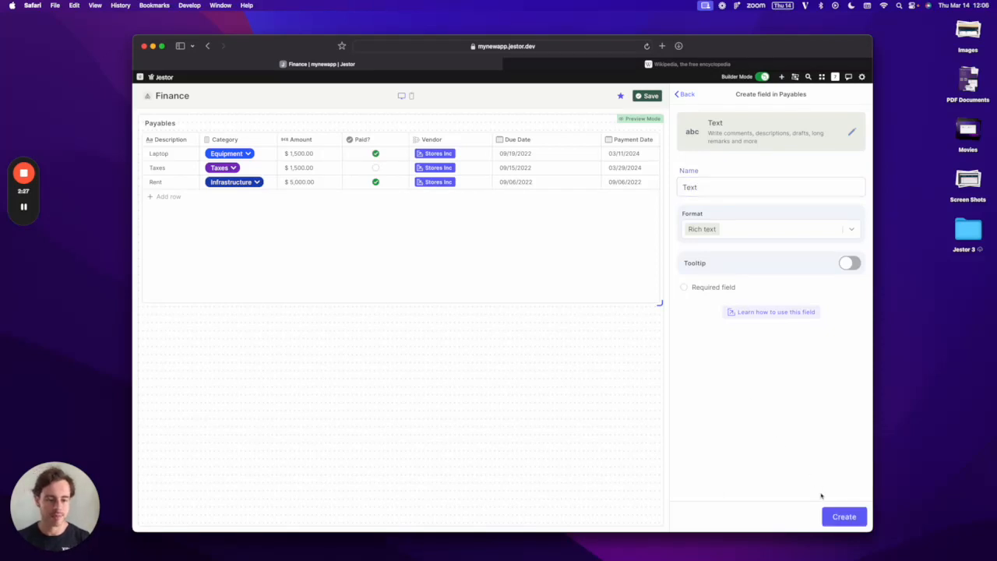
left_click(835, 514)
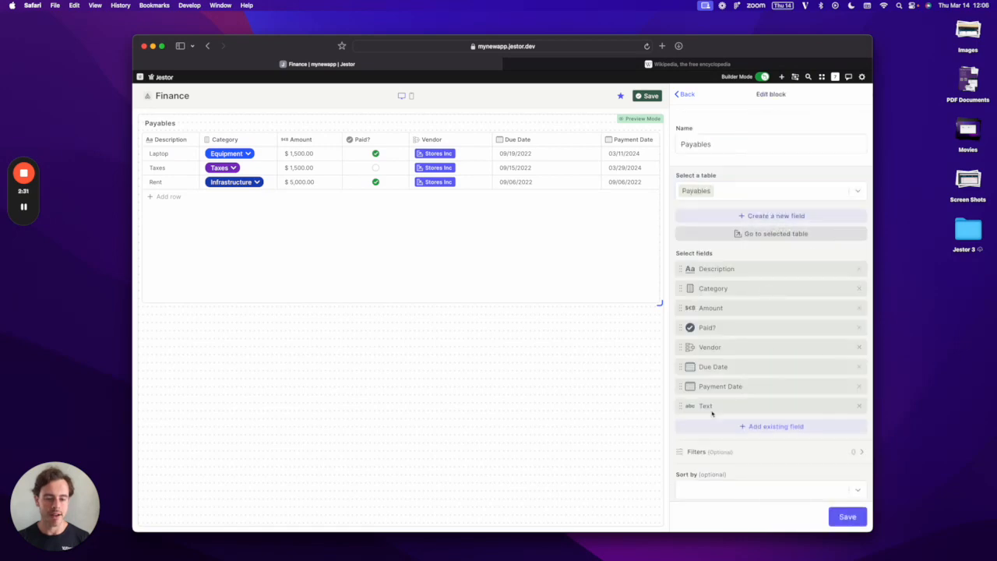
- Save the Payables block and the Finance app layout, and widen the Text column
left_click(847, 519)
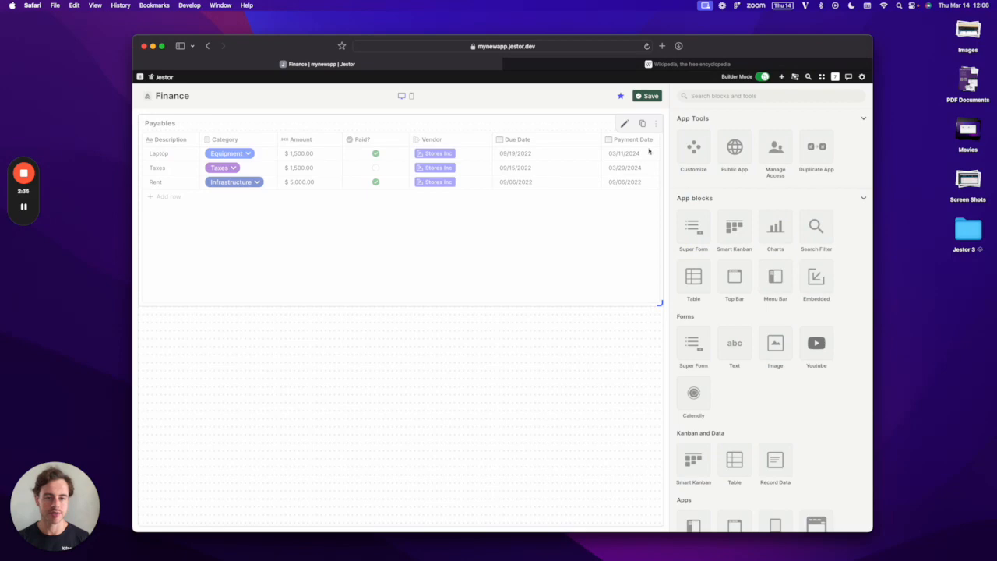
left_click(648, 96)
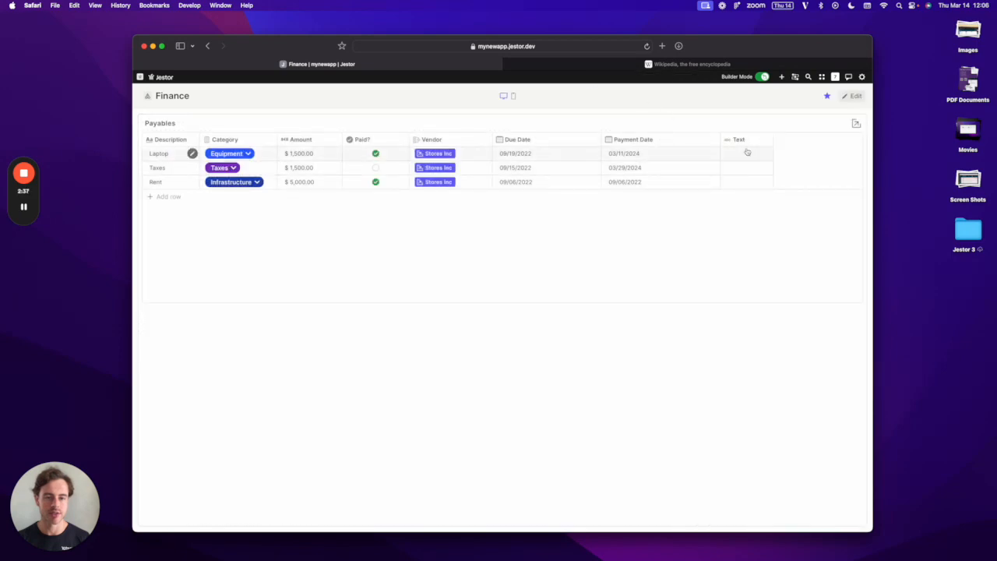
left_click_drag(773, 139, 843, 139)
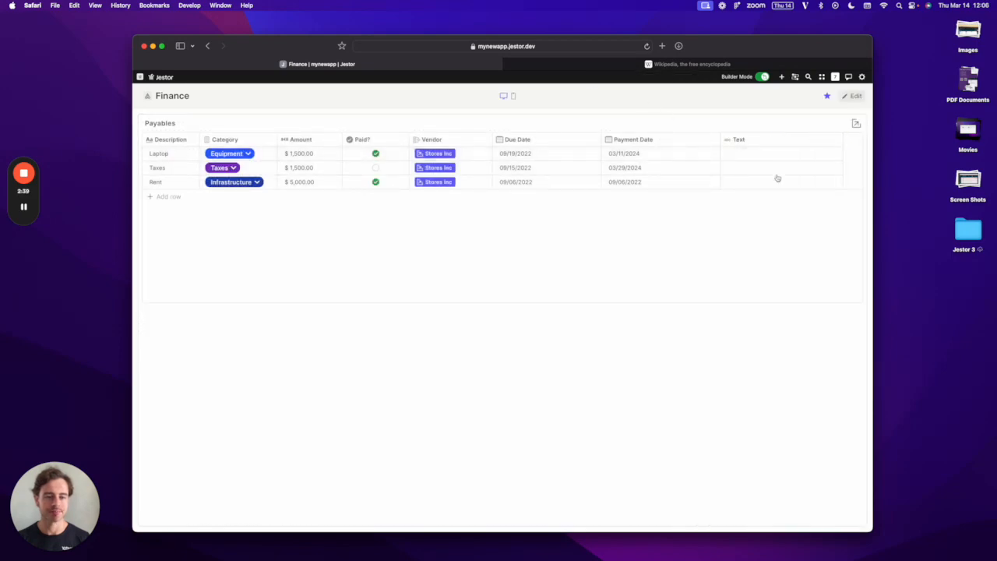
- Reopen the Payables block for editing and move the Text field between Paid? and Vendor
left_click(852, 96)
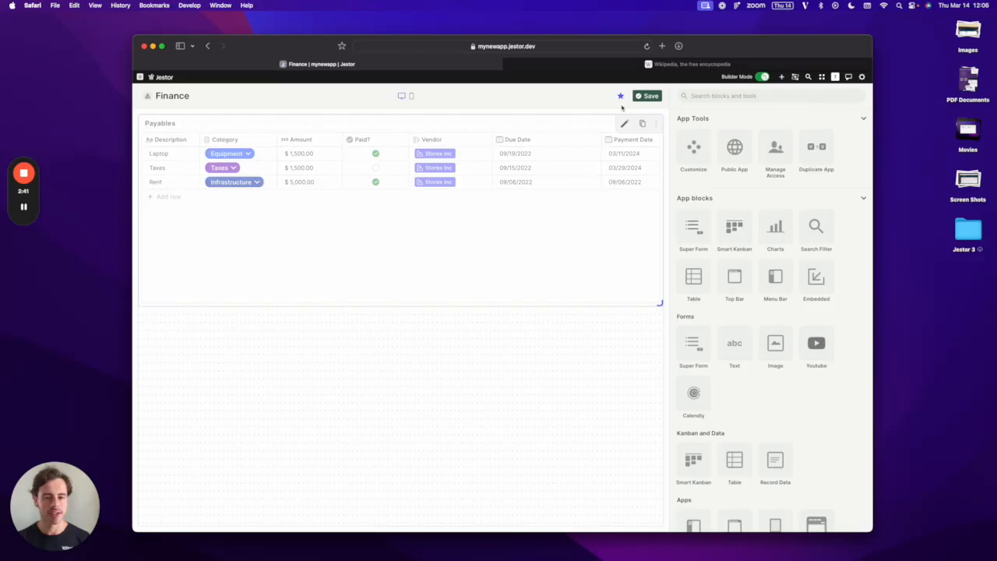
left_click(624, 124)
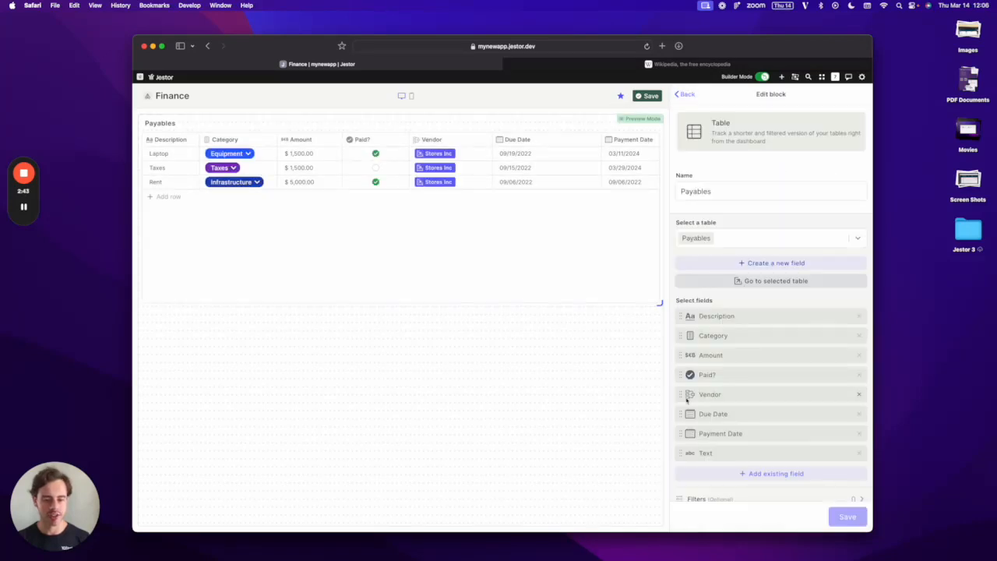
left_click_drag(679, 454, 678, 399)
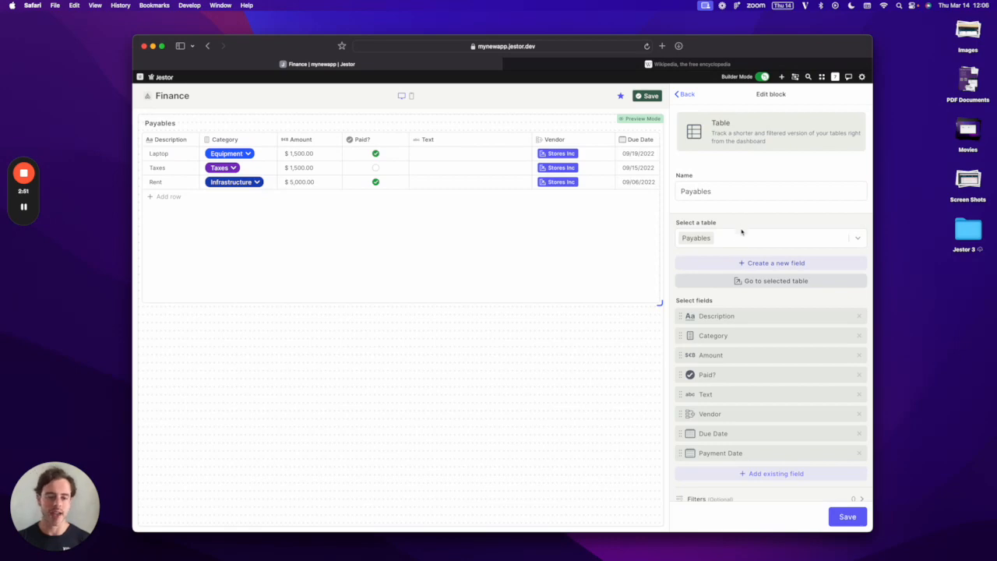
- Try the Medium and Large row heights on the Payables table block
scroll(733, 267, "down", 6)
scroll(734, 266, "down", 3)
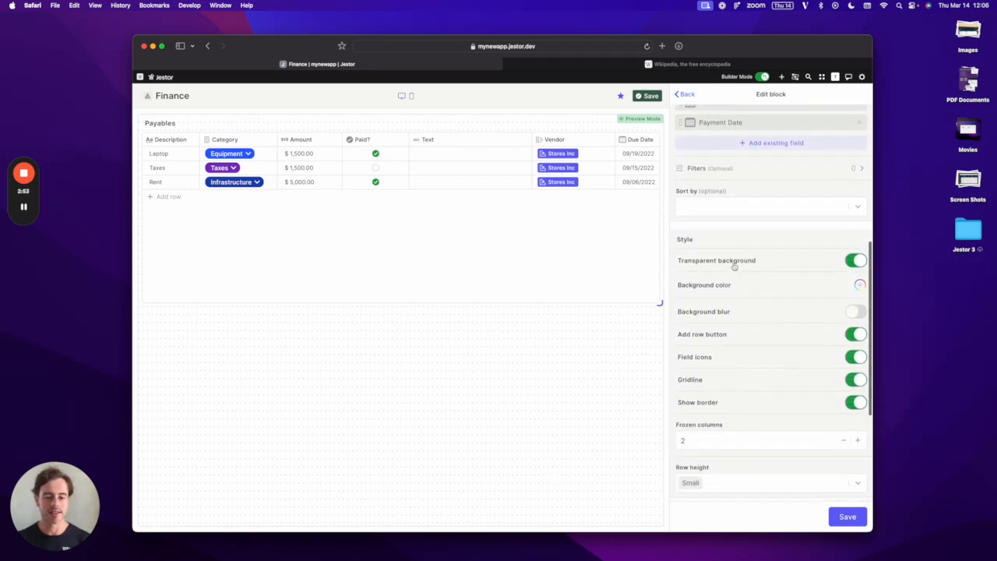
scroll(734, 267, "down", 5)
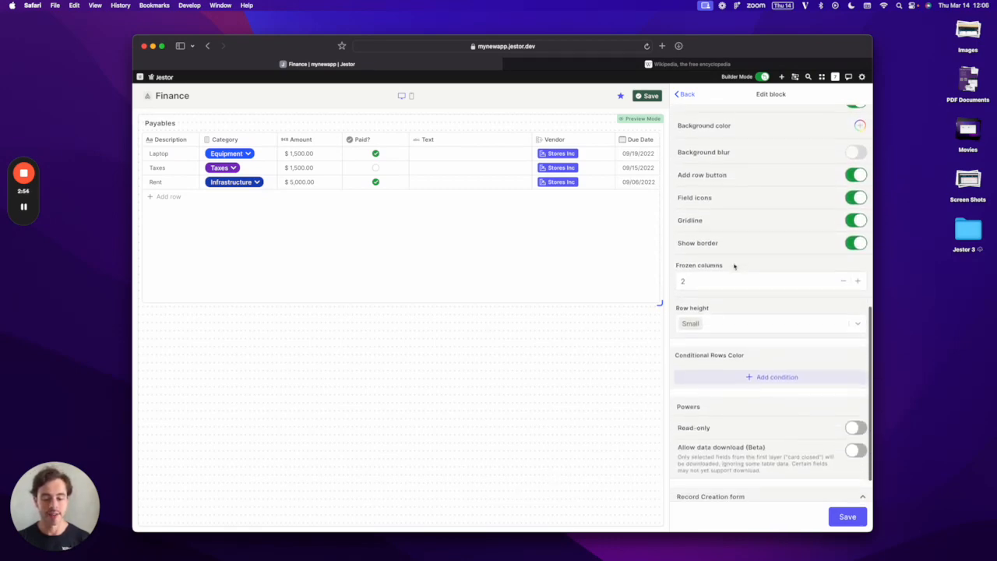
scroll(734, 267, "down", 2)
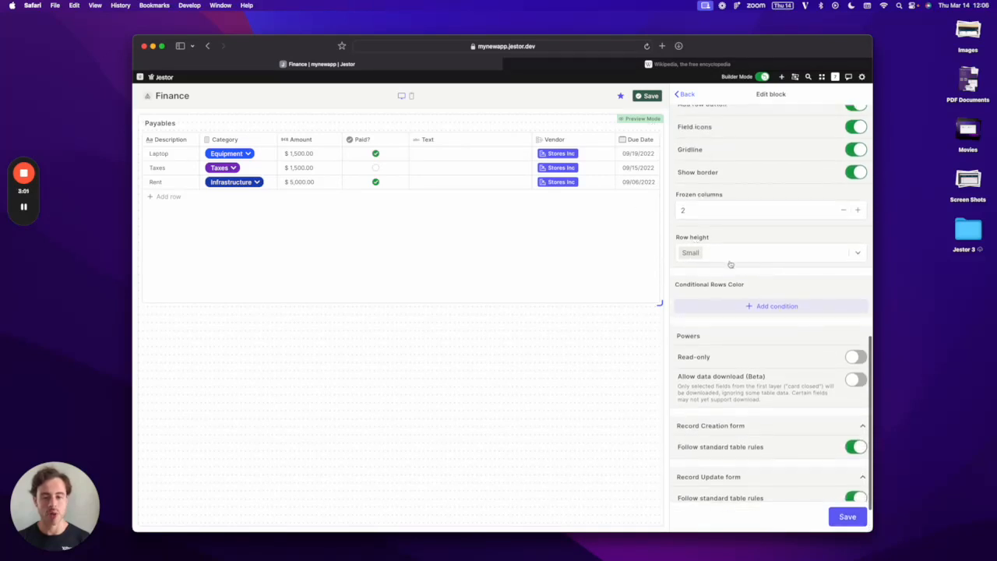
left_click(730, 257)
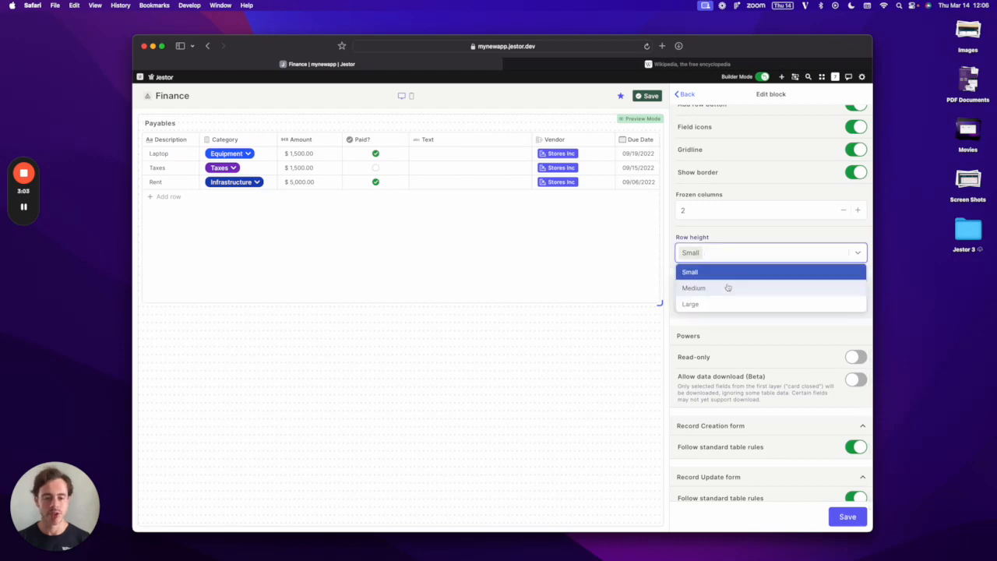
left_click(727, 289)
left_click(721, 259)
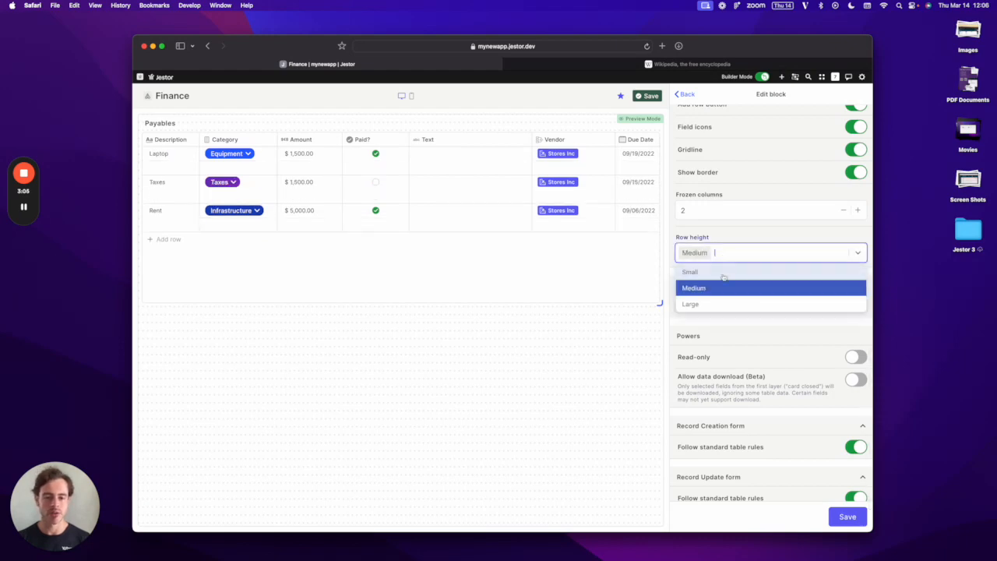
left_click(719, 305)
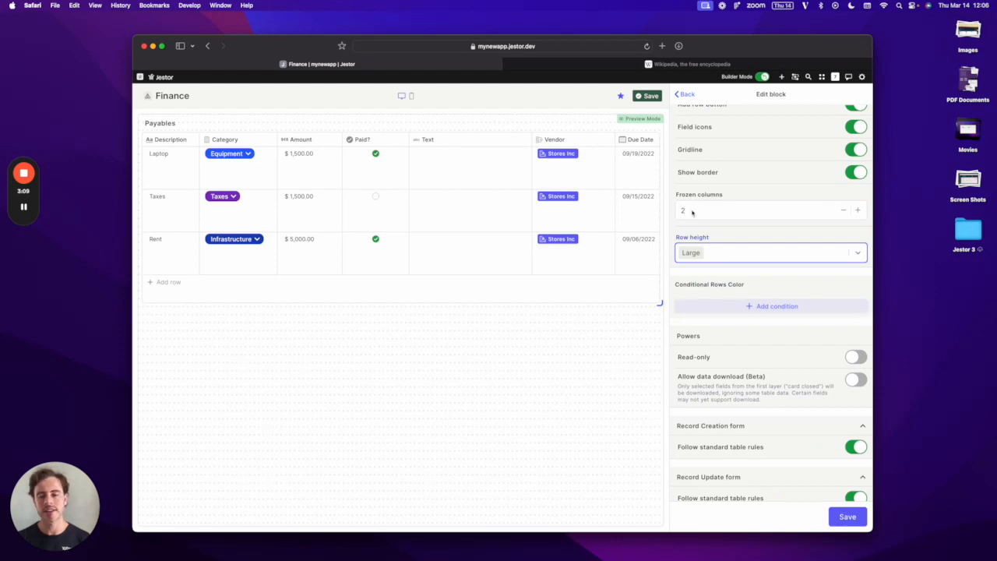
left_click(750, 236)
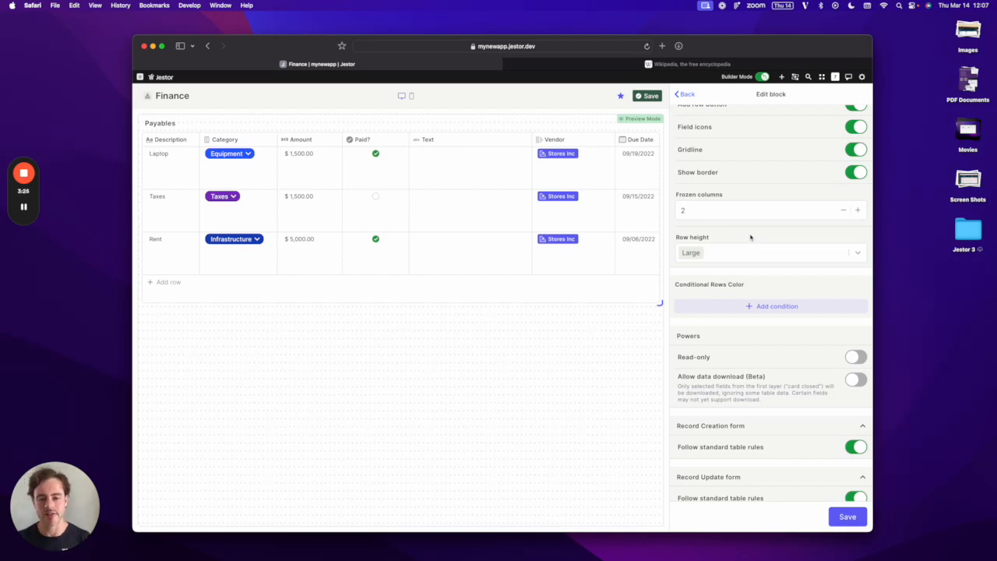
left_click(844, 520)
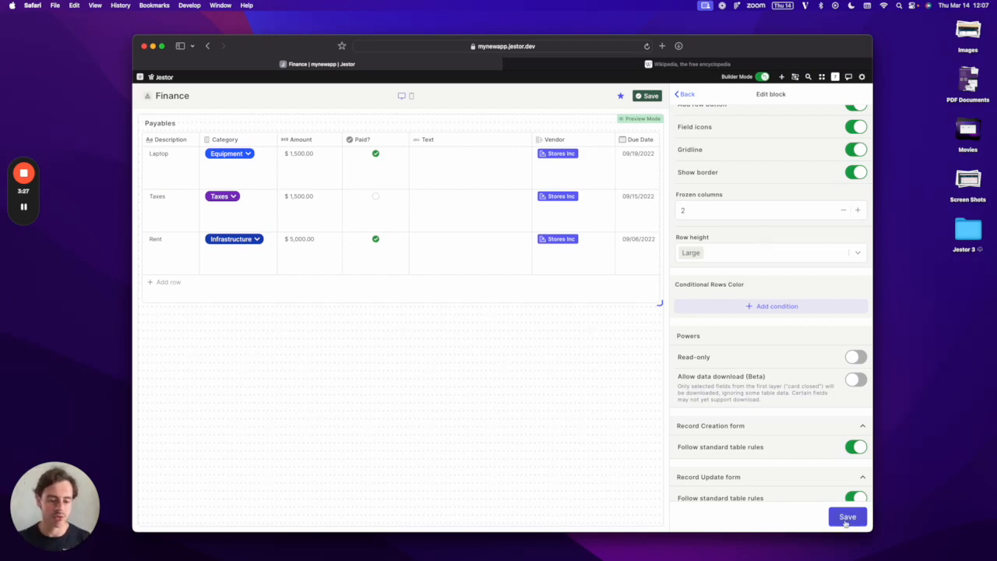
- Set the Payables block's row height to Small and save both the block and the Finance app layout
left_click(749, 257)
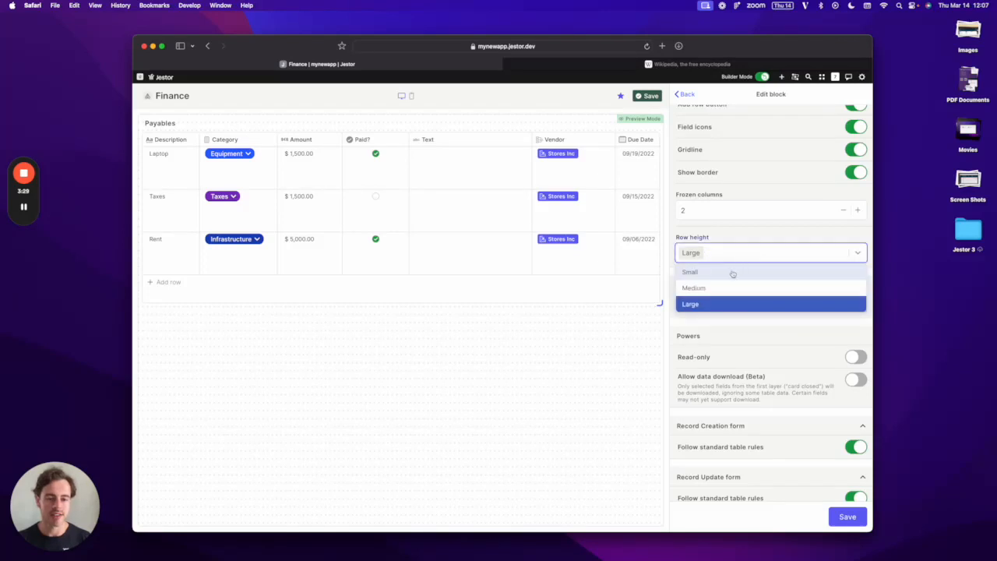
left_click(733, 272)
left_click(866, 523)
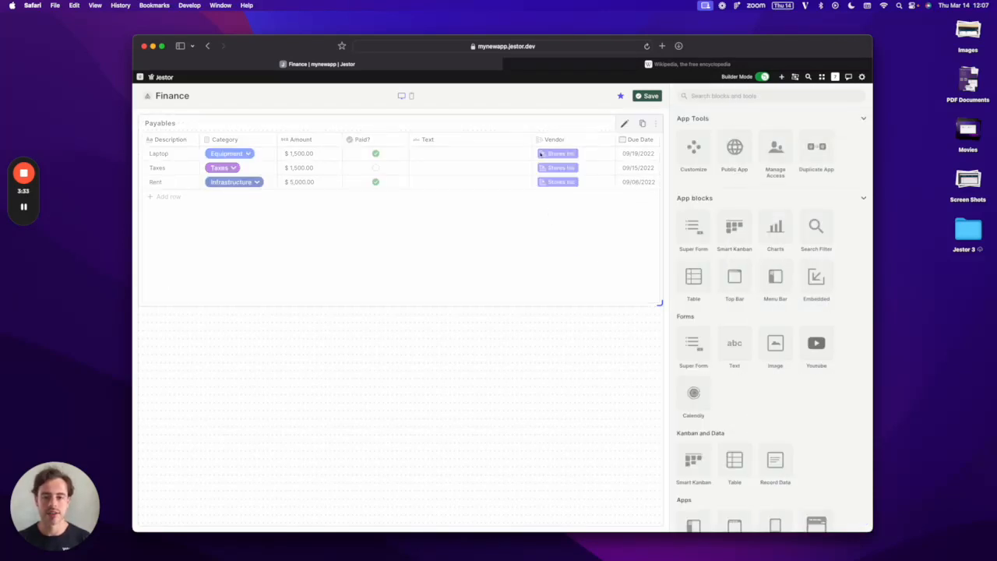
left_click(653, 95)
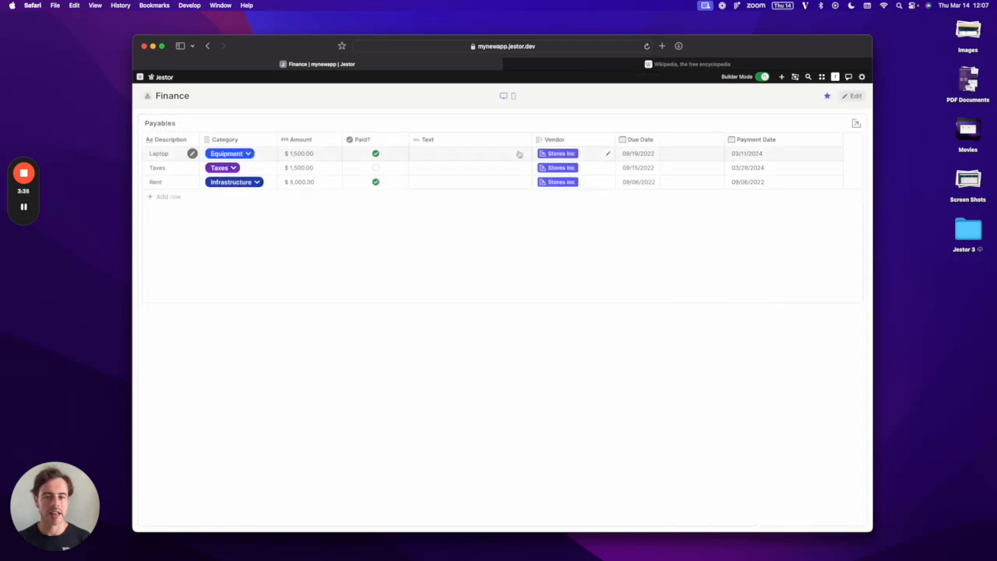
- Switch to the Wikipedia page and copy the white-cheeked honeyeater description beside today's featured picture
left_click(493, 158)
left_click(543, 131)
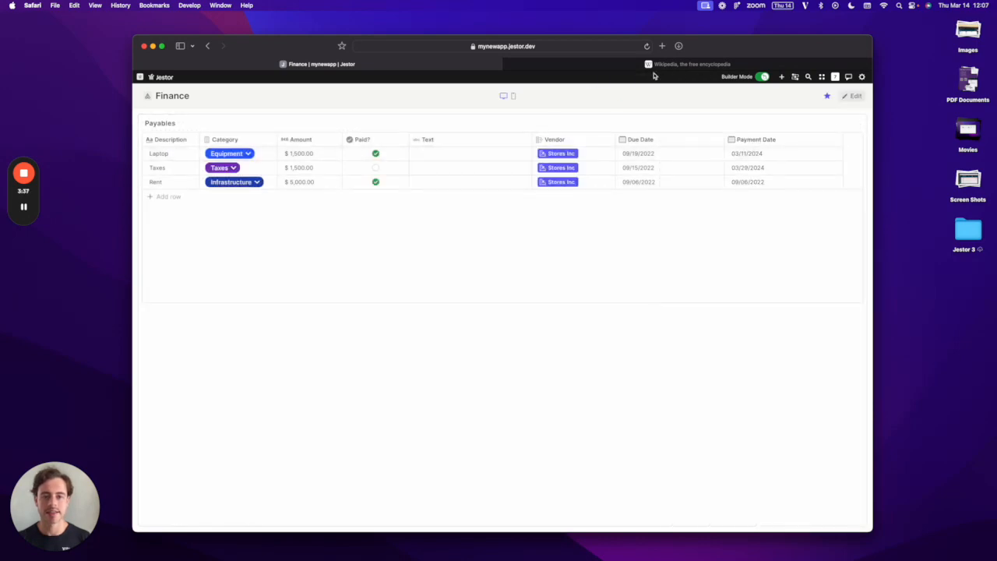
left_click(652, 67)
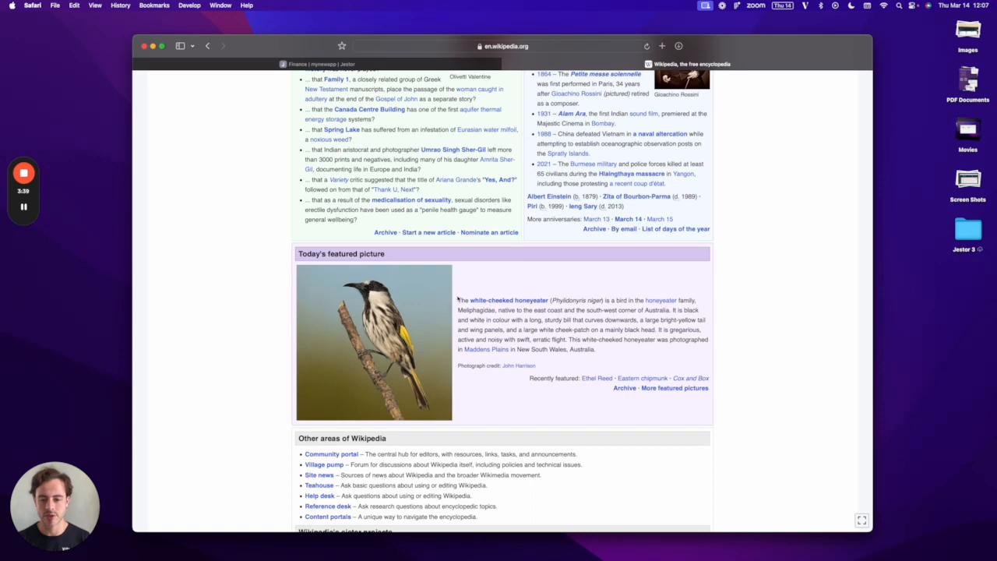
mouse_move(458, 299)
left_mouse_down()
mouse_move(605, 352)
mouse_move(513, 331)
mouse_move(467, 290)
mouse_move(461, 300)
left_mouse_up()
left_click(600, 355)
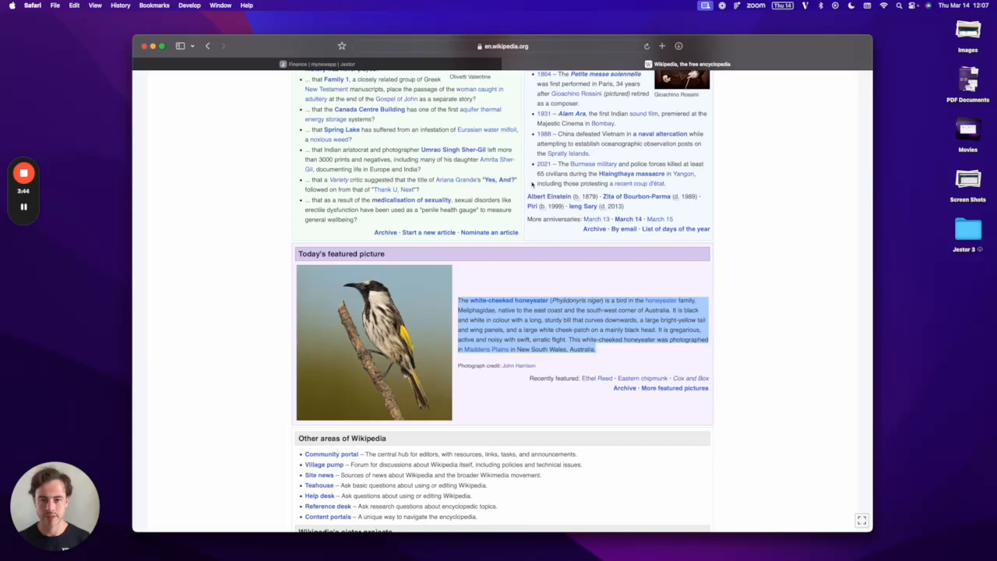
- Return to the Finance app and paste the copied description into the Laptop row's Text cell
left_click(453, 65)
left_click(447, 159)
key("super+v")
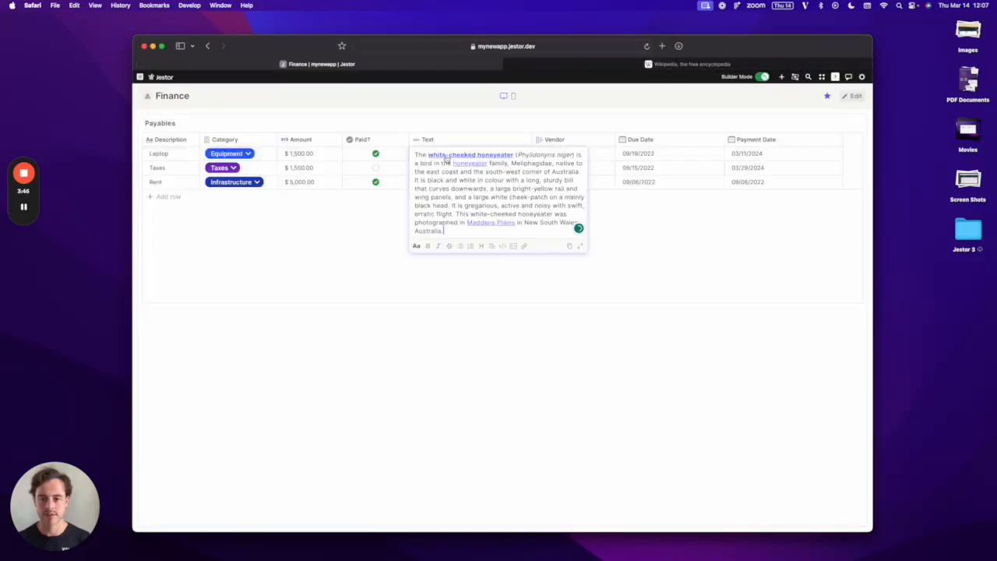
left_click(465, 127)
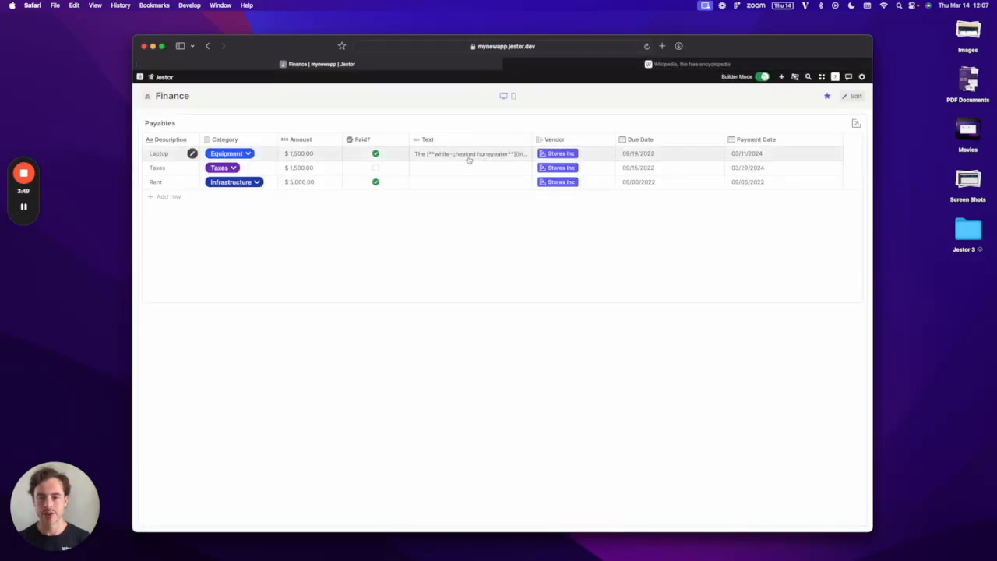
- Delete the linked words "white-cheeked honeyeater" and the opening parenthesis after them from the Laptop row's Text cell
left_click(499, 159)
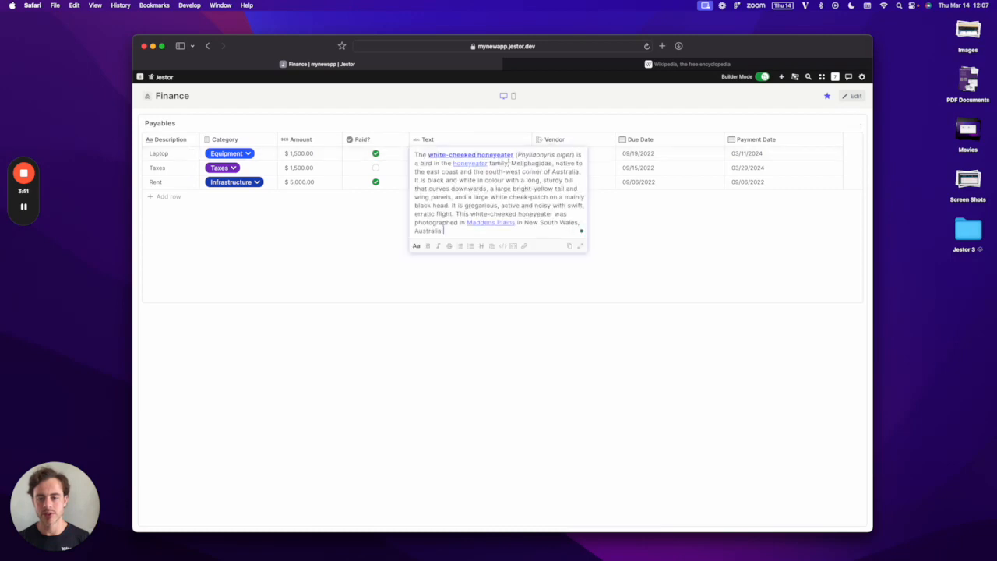
left_click_drag(516, 155, 425, 153)
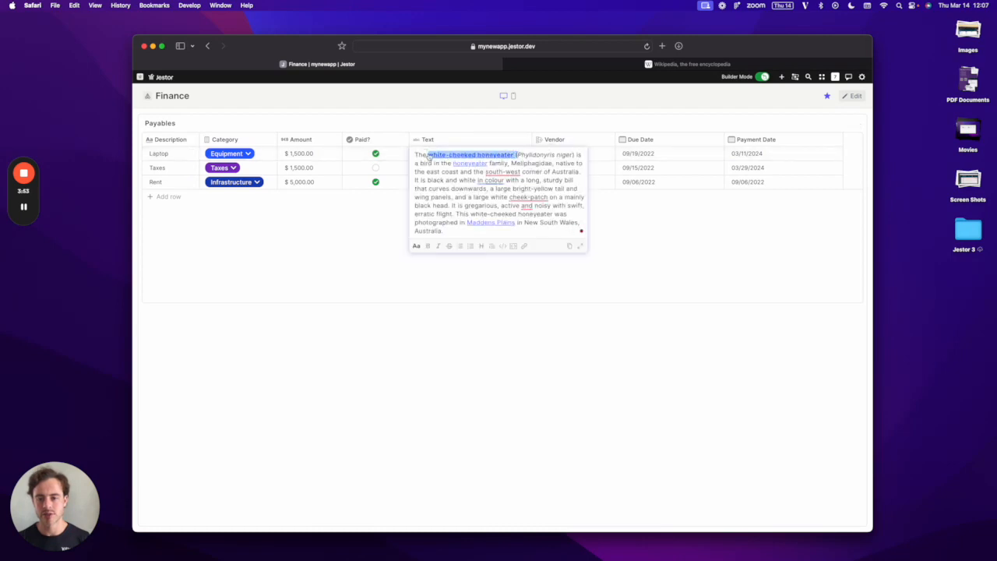
key("BackSpace")
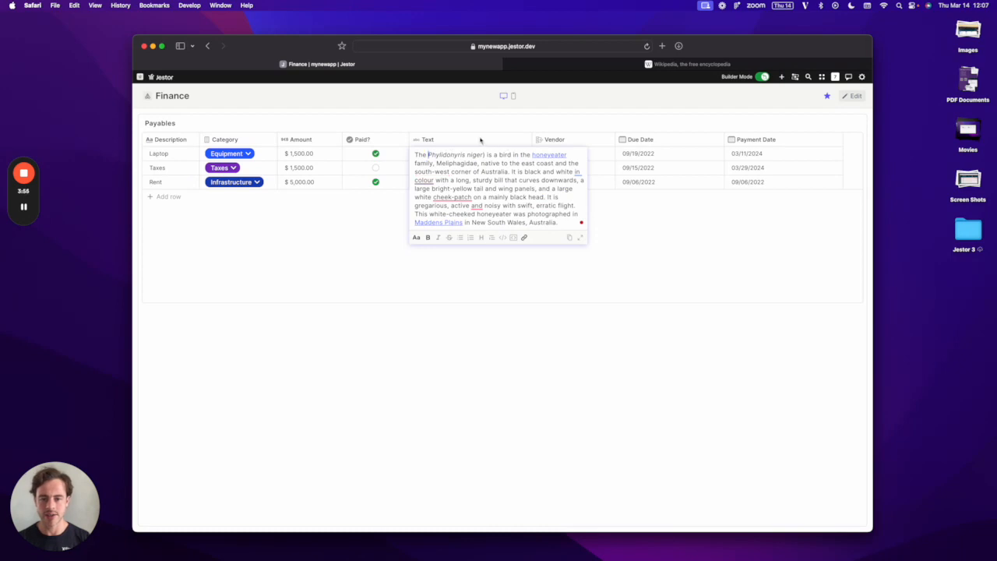
key("Escape")
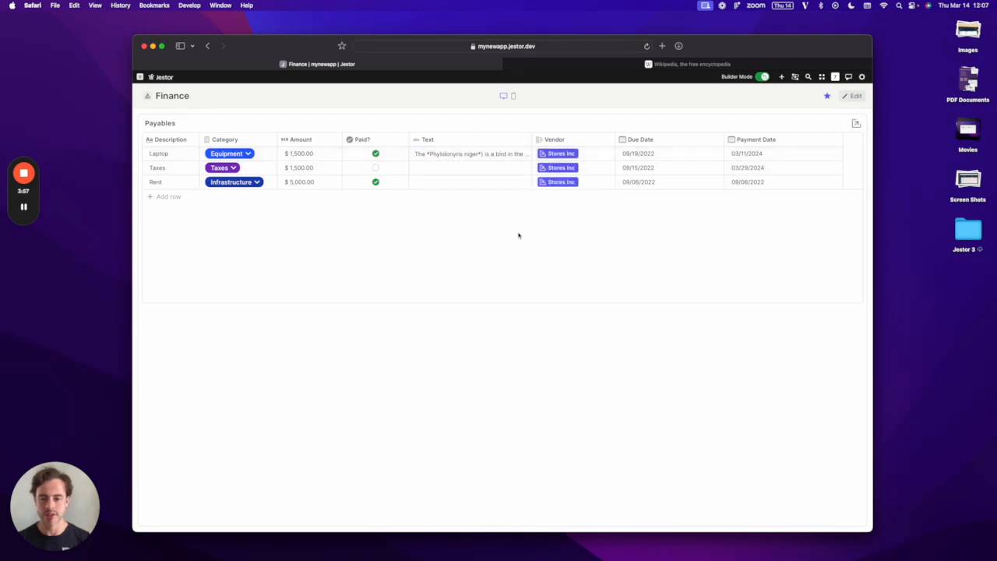
- Copy the full content of the Laptop row's Text cell to the clipboard and close its editor
left_click(514, 153)
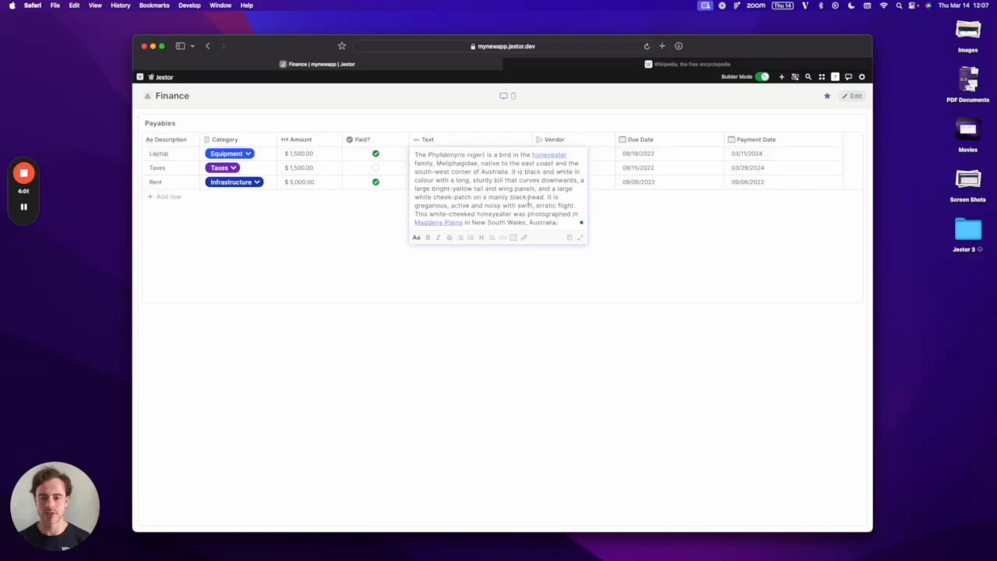
left_click(569, 237)
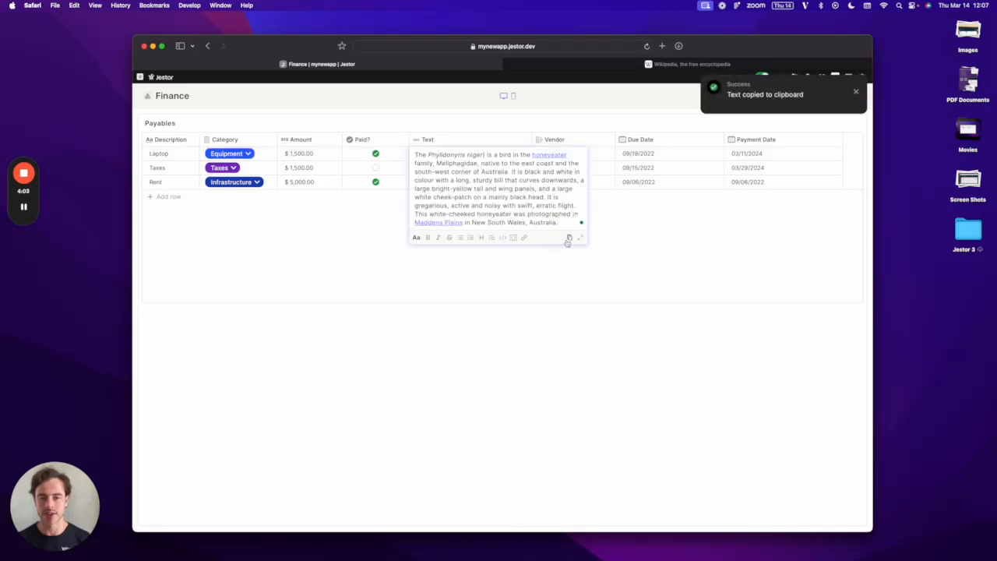
left_click(616, 241)
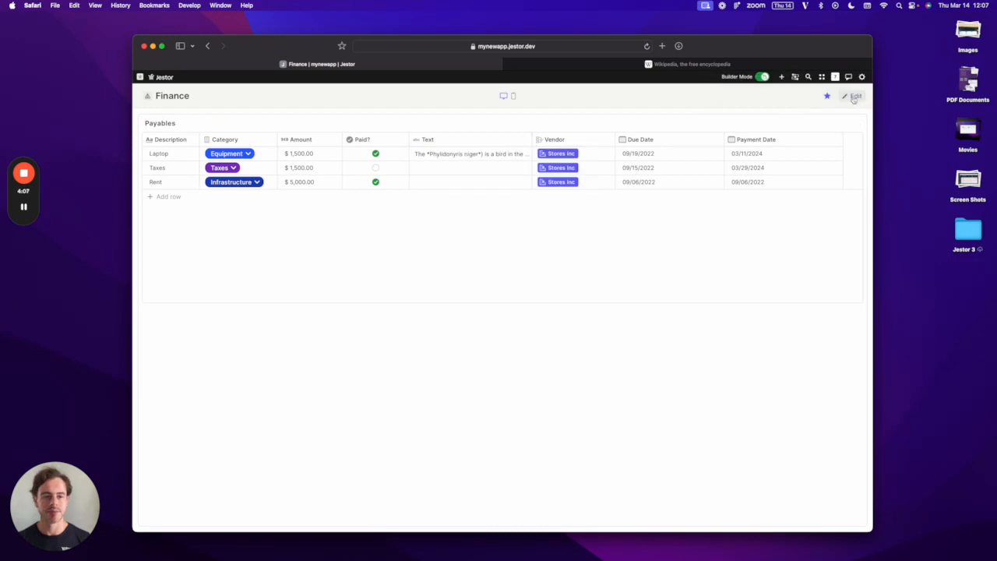
- Reopen the Payables block for editing and set its row height to Medium
left_click(854, 96)
left_click(621, 126)
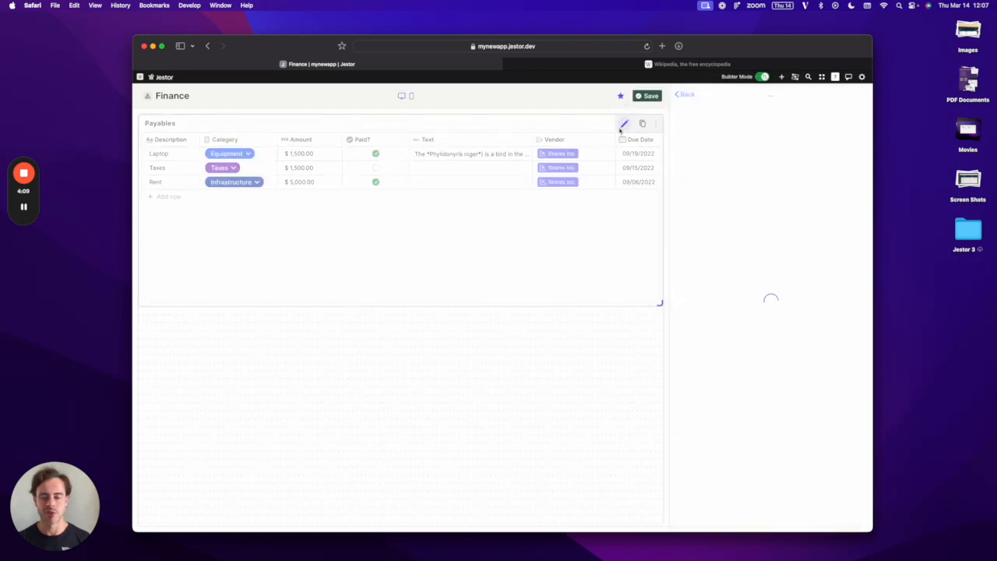
scroll(753, 270, "down", 6)
scroll(753, 270, "down", 5)
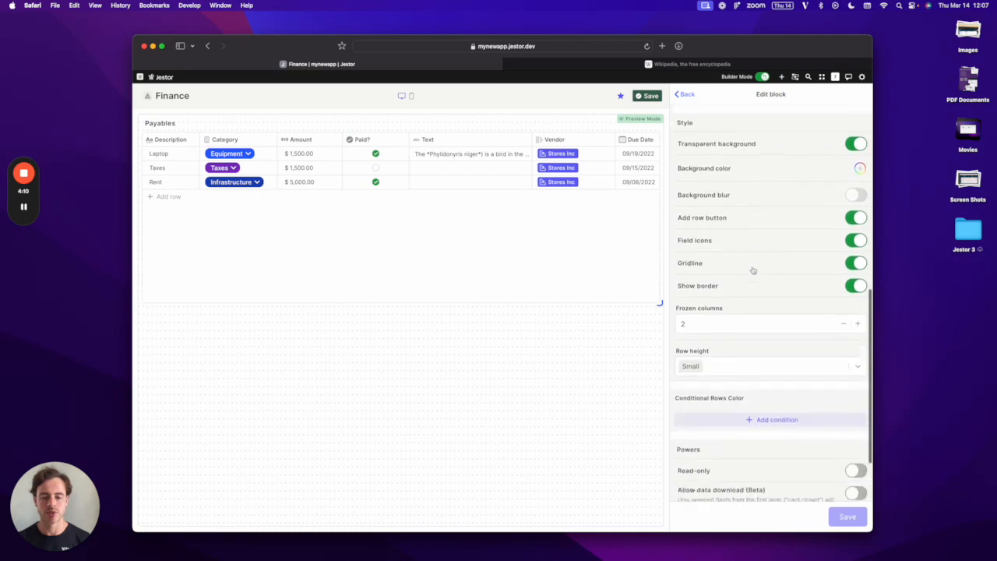
left_click(763, 338)
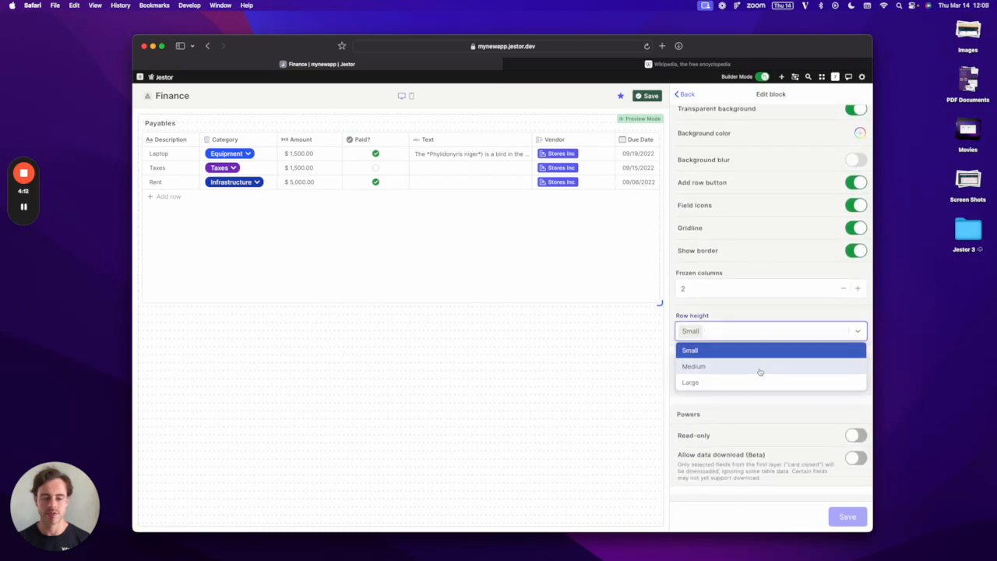
left_click(756, 369)
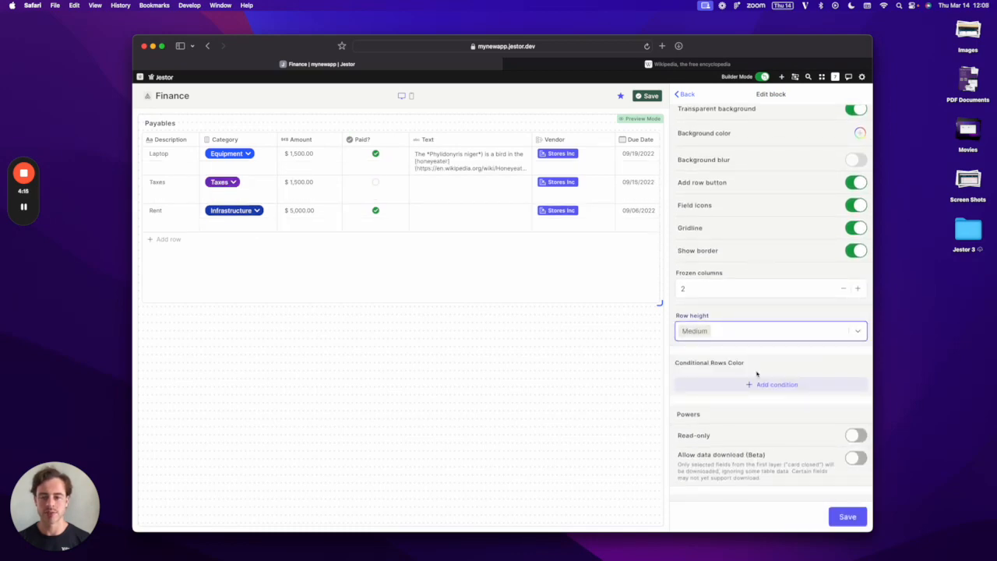
- Set the Payables block's row height to Large and save both the block and the Finance app layout
left_click(740, 331)
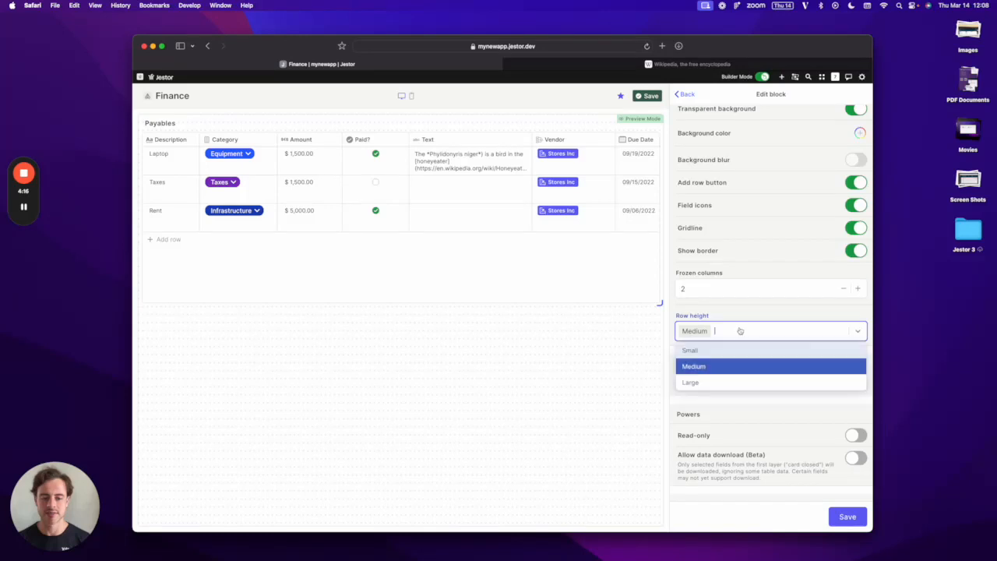
left_click(730, 381)
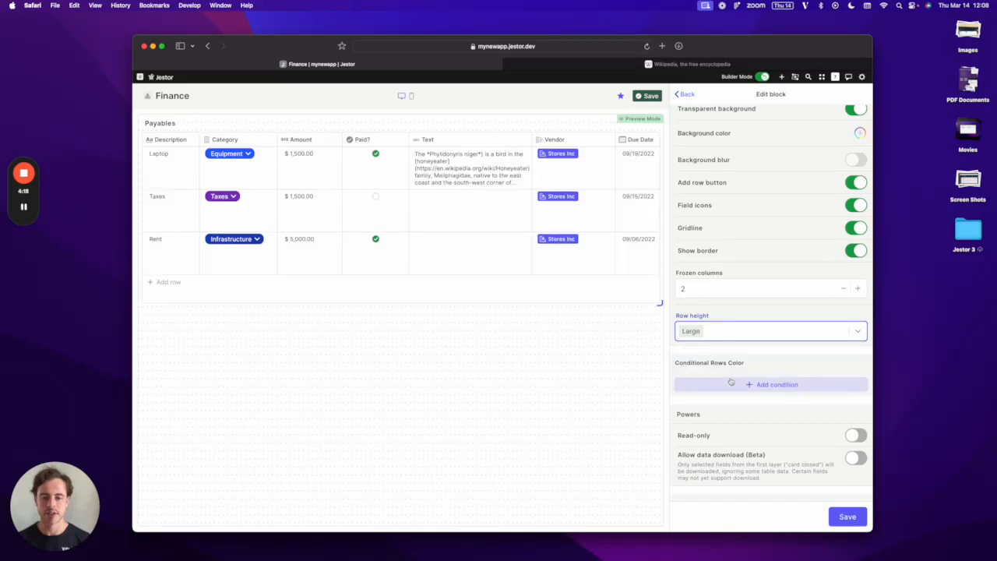
left_click(846, 516)
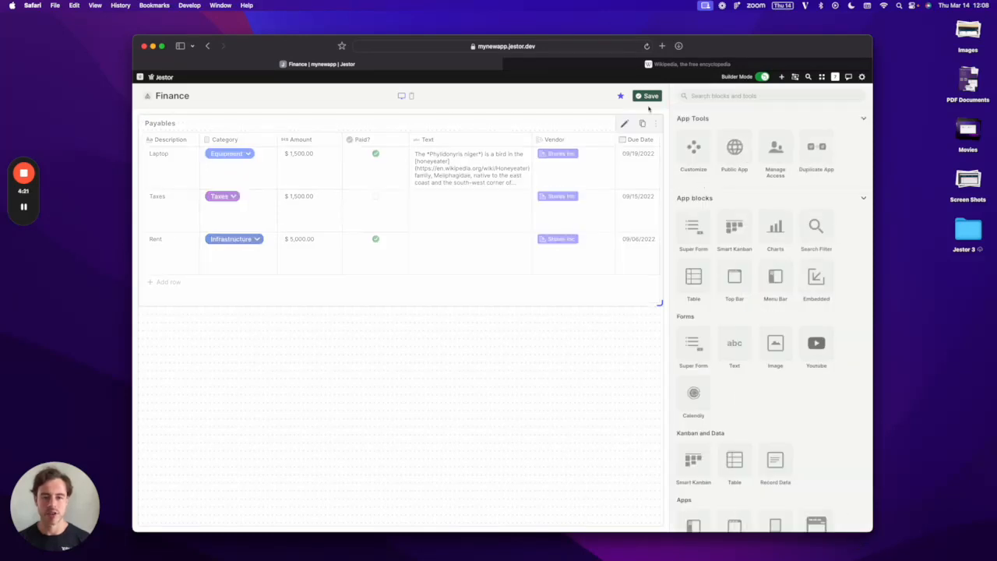
left_click(648, 96)
- Stretch the Text column to more than twice its width, and shrink it to slightly wider than before
left_click_drag(533, 140, 750, 139)
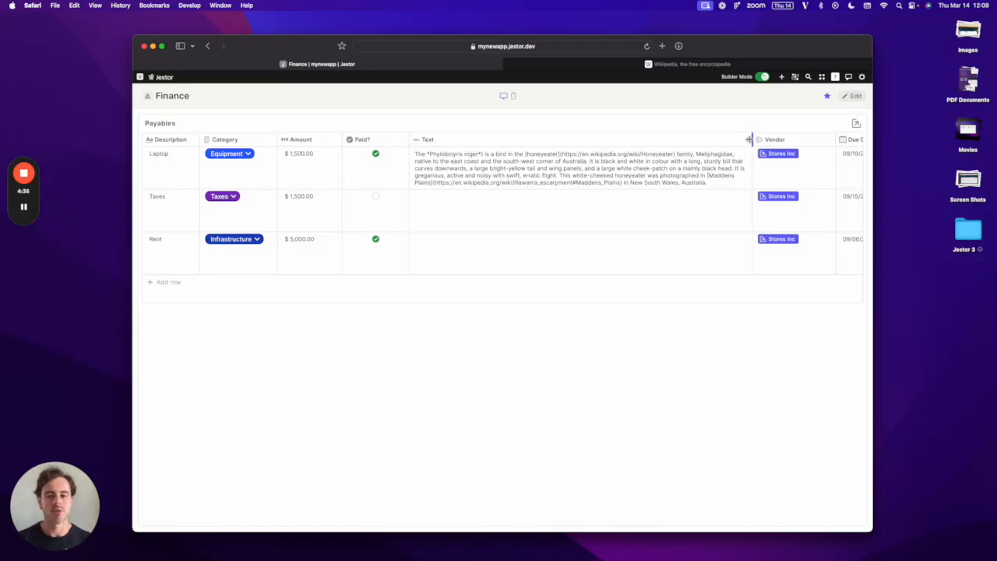
left_click_drag(749, 139, 537, 137)
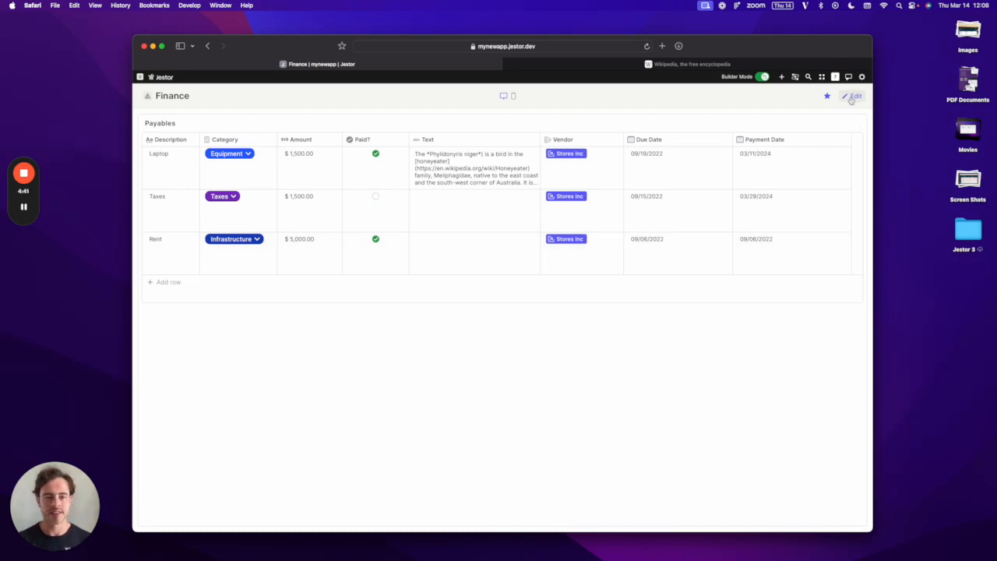
- Reopen the Payables block for editing and toggle its transparent background setting
left_click(852, 98)
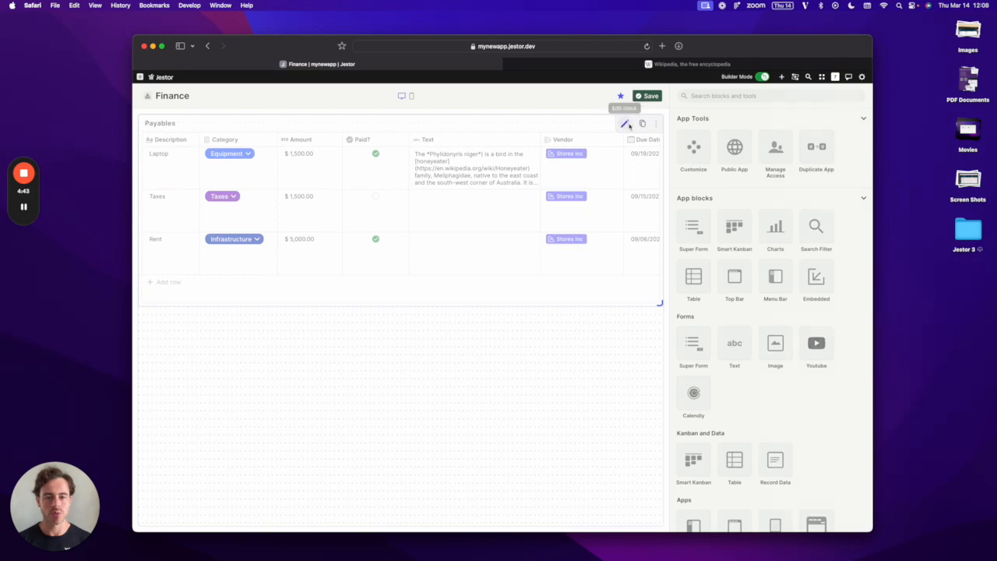
left_click(627, 125)
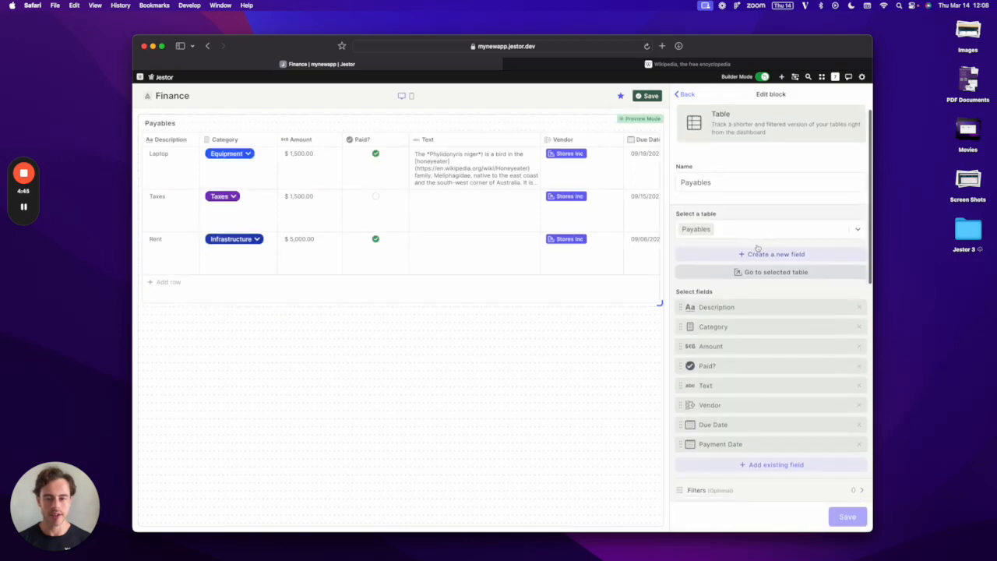
scroll(756, 248, "down", 7)
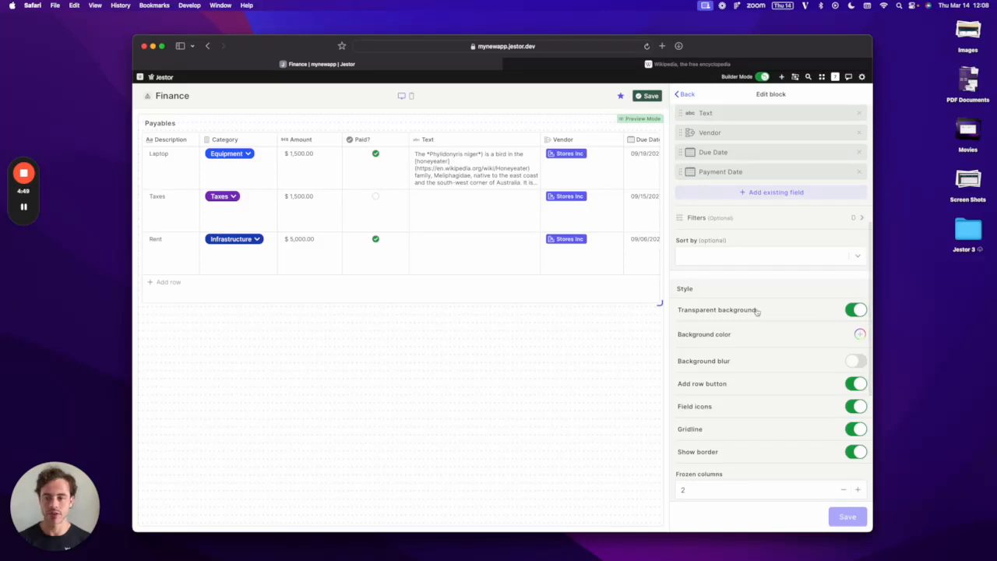
left_click(852, 312)
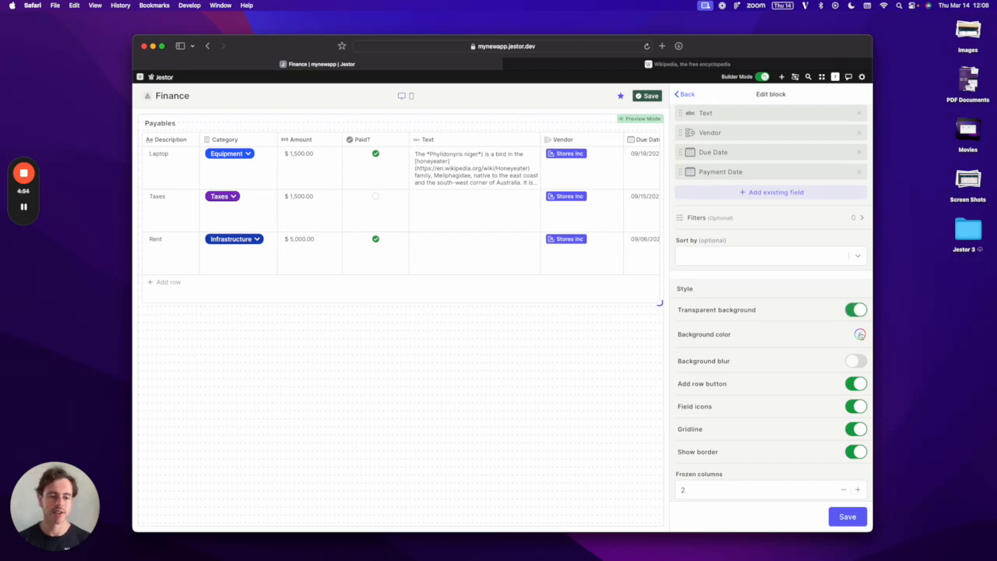
- Try several background colors from the color grid on the Payables block, including dark red, light blue, dark teal, bright yellow and light gray
left_click(860, 334)
left_click(748, 190)
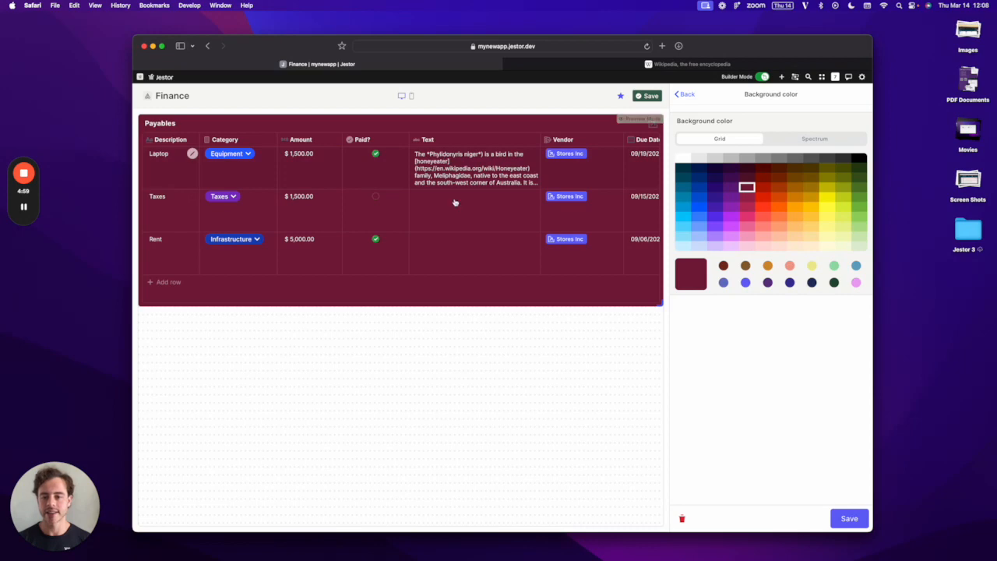
left_click(684, 245)
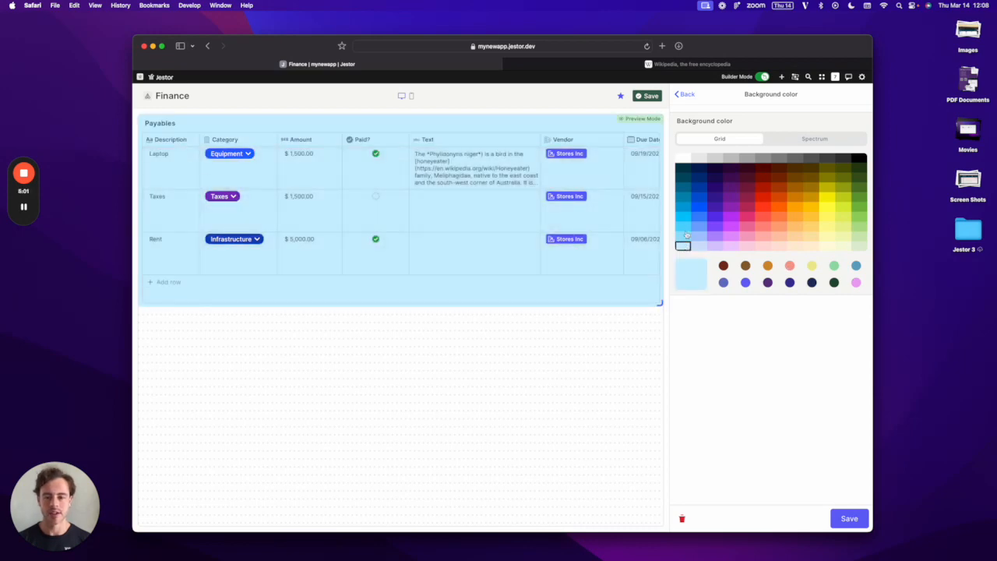
left_click(685, 179)
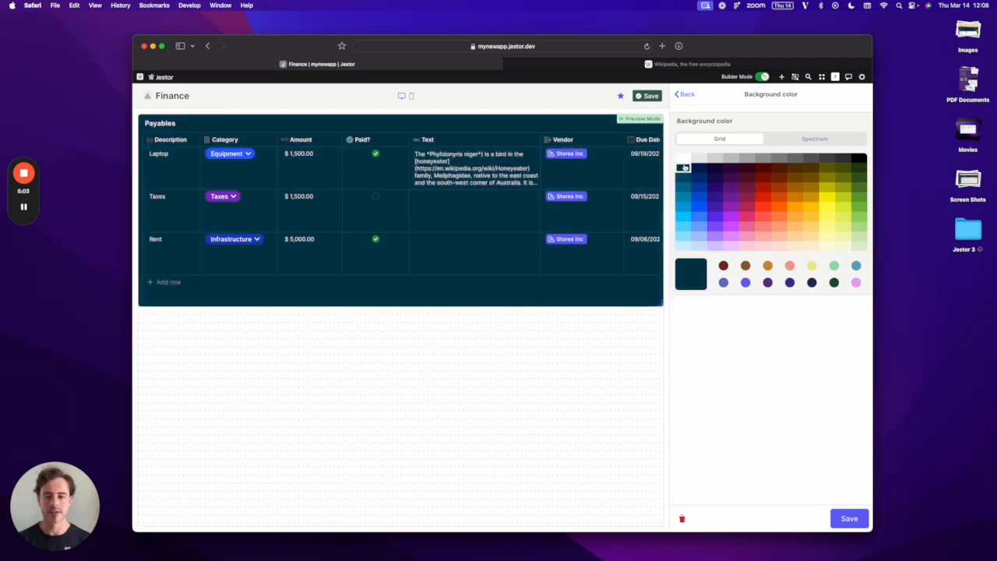
left_click(745, 180)
left_click(794, 177)
left_click(824, 206)
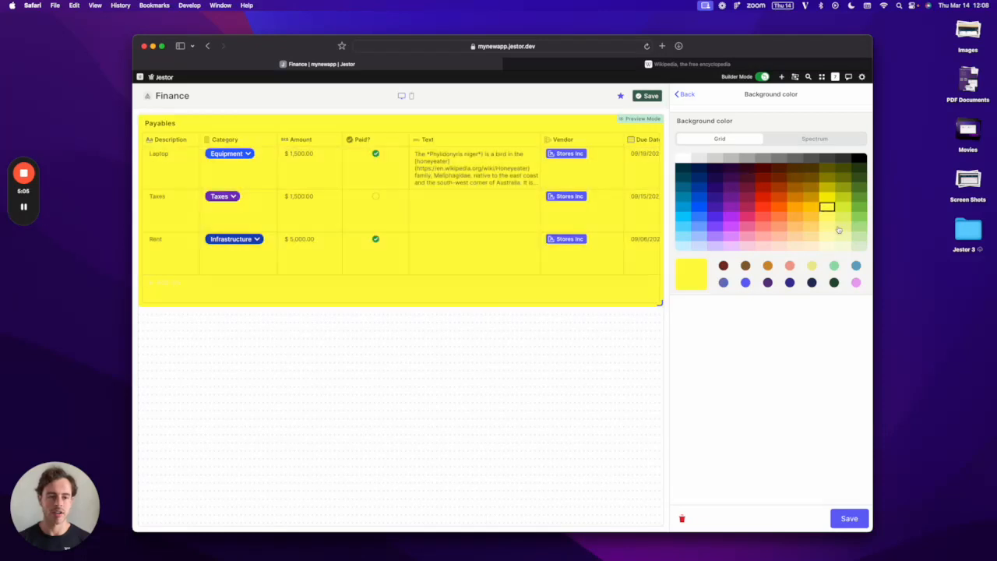
left_click(849, 246)
left_click(705, 161)
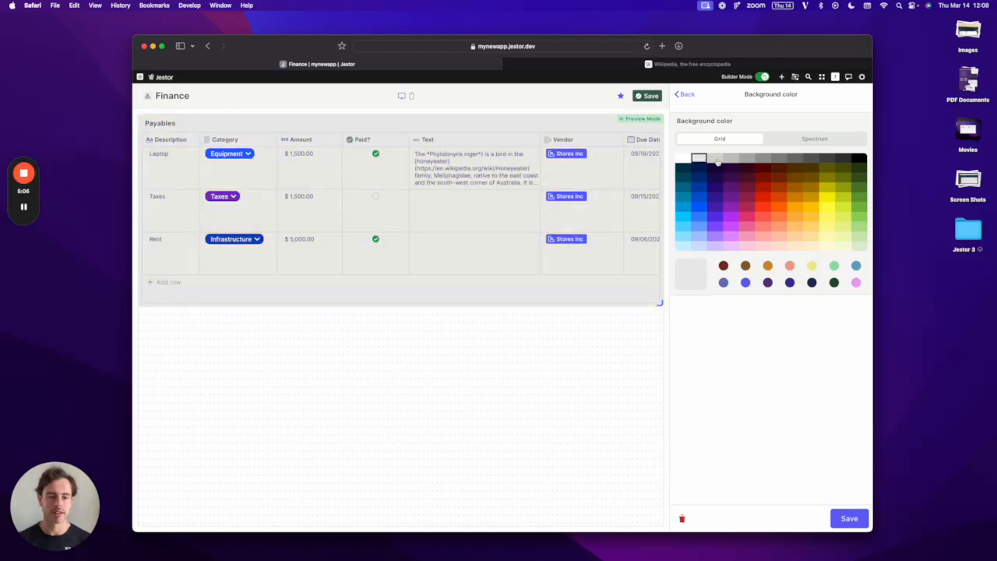
- Set the Payables block's background to a very light gray using the color spectrum and save the color
left_click(802, 145)
left_click_drag(675, 159, 675, 156)
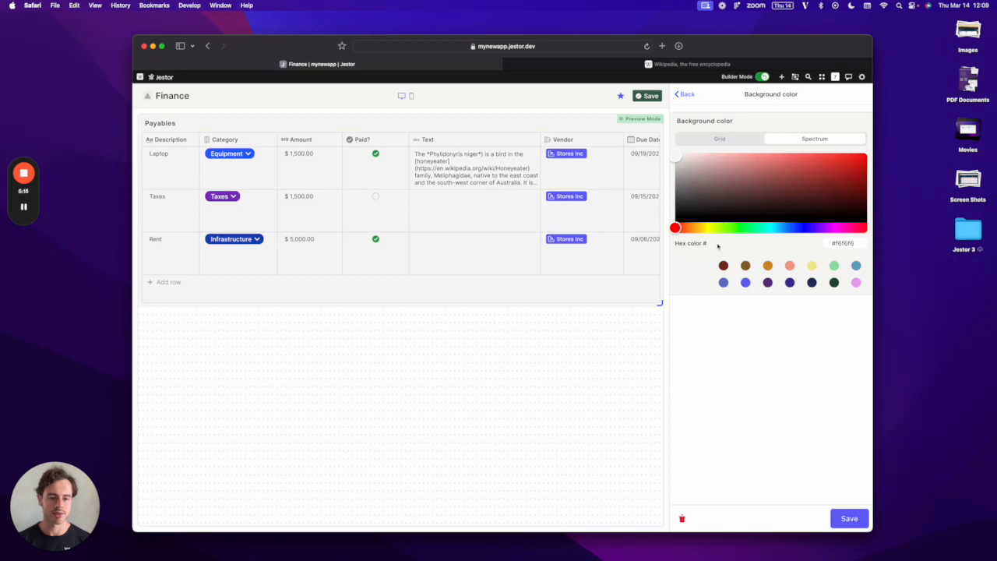
left_click_drag(676, 228, 736, 232)
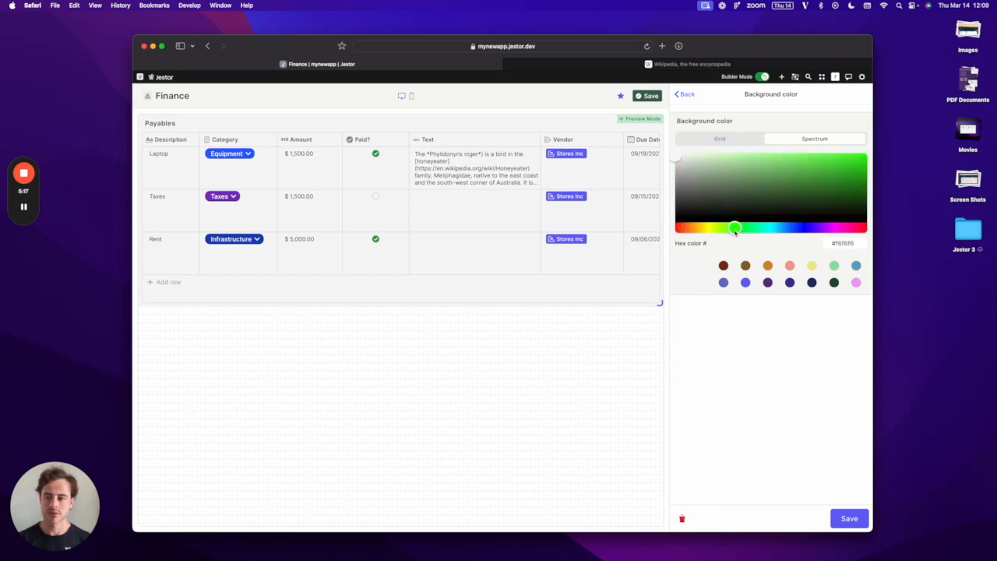
left_click_drag(679, 160, 675, 158)
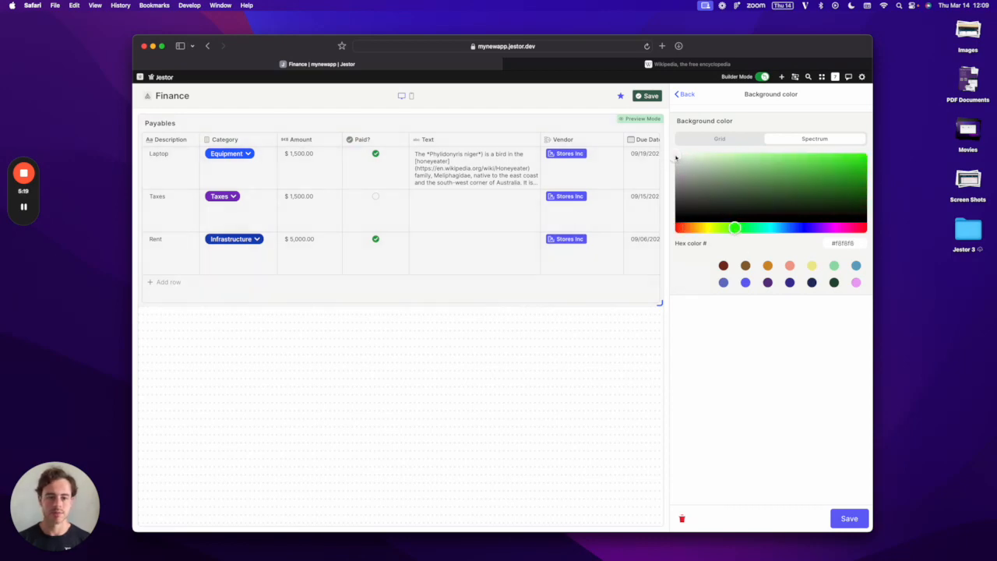
left_click(848, 517)
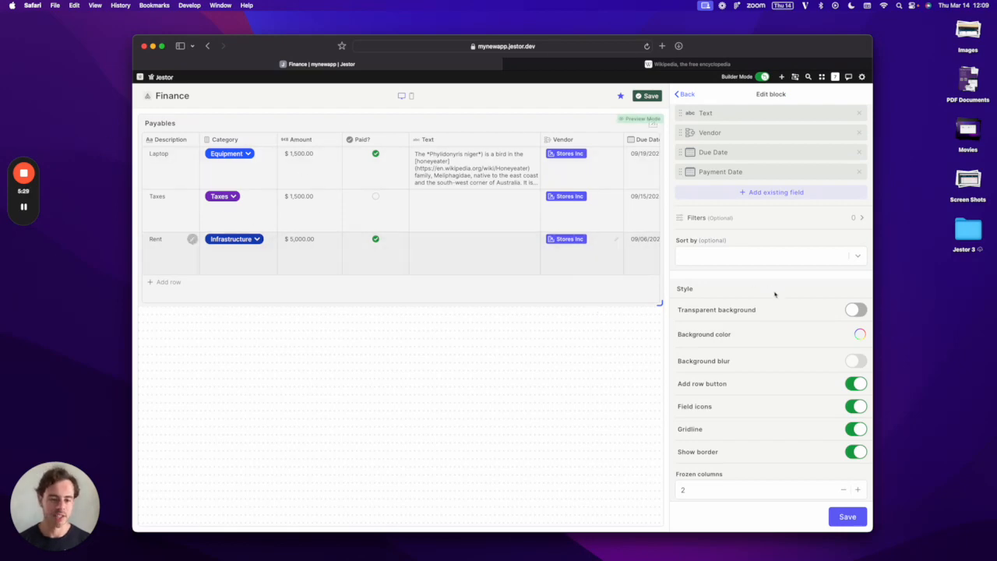
- Turn off the Payables block's field icons, border and gridlines, and check its columns in the preview
scroll(775, 296, "down", 5)
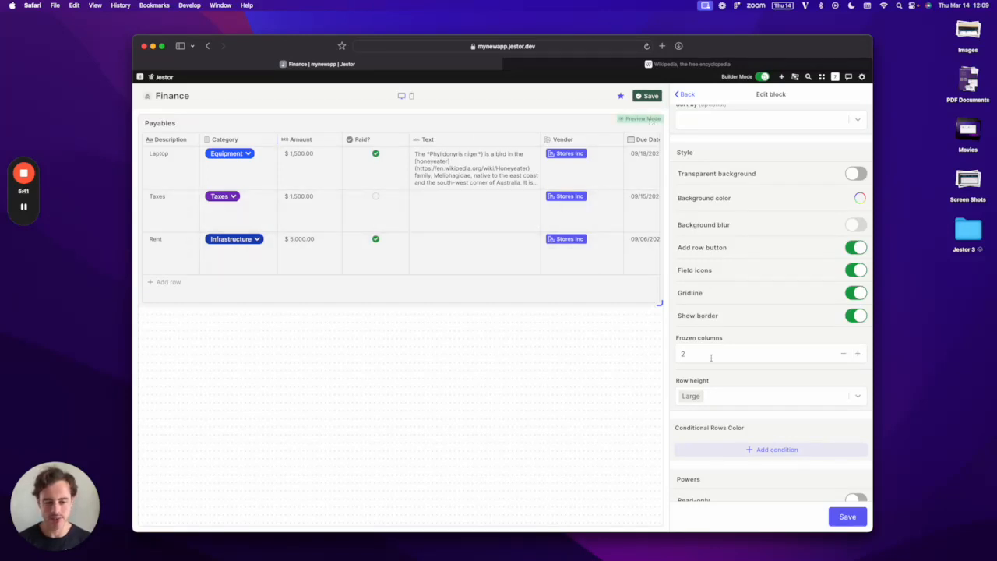
left_click(854, 270)
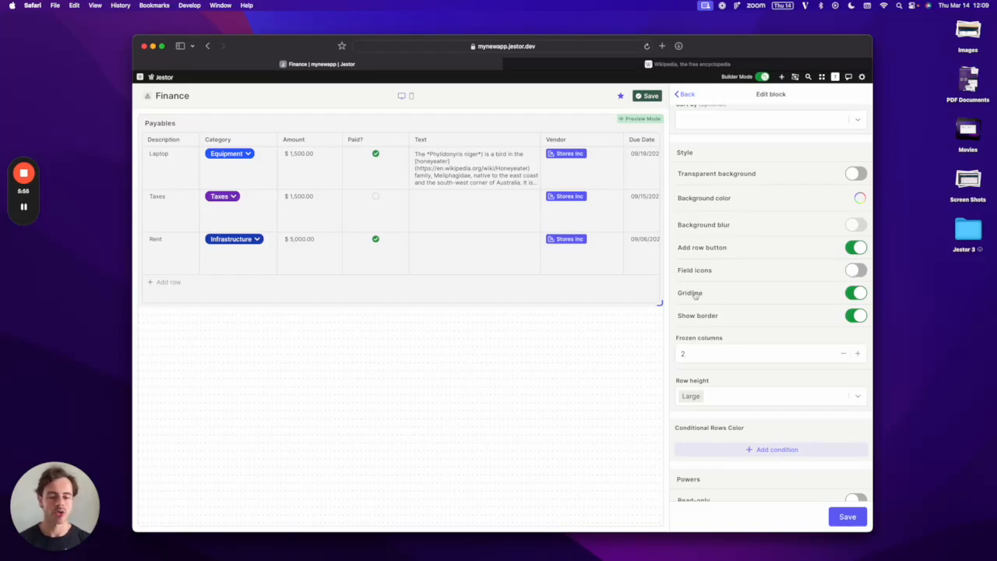
left_click(850, 316)
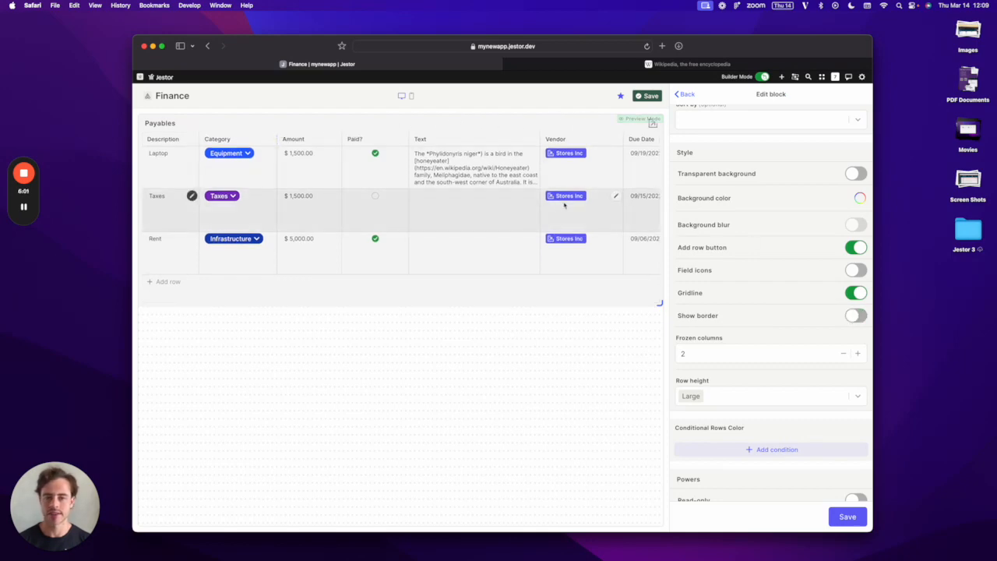
left_click(858, 294)
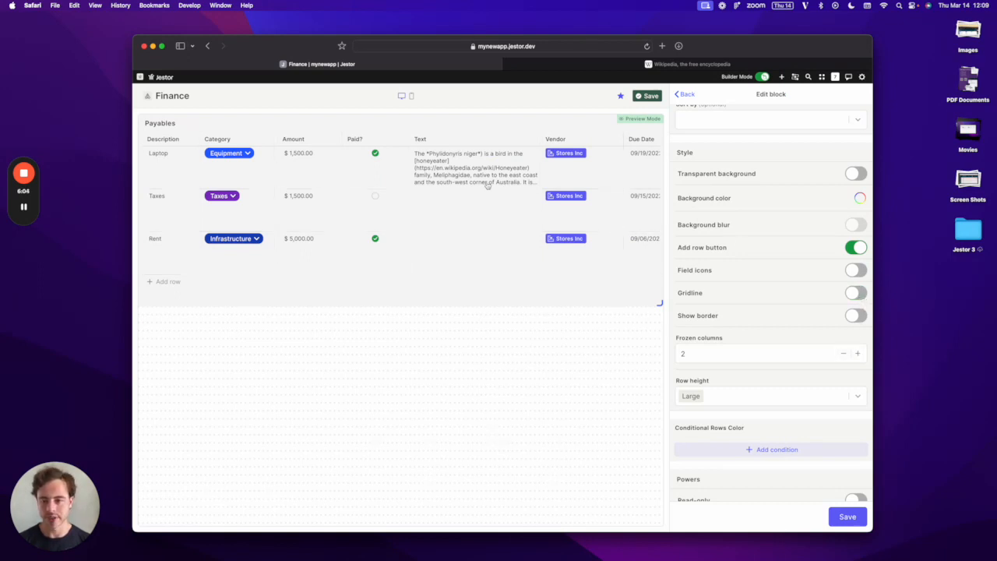
scroll(484, 187, "right", 5)
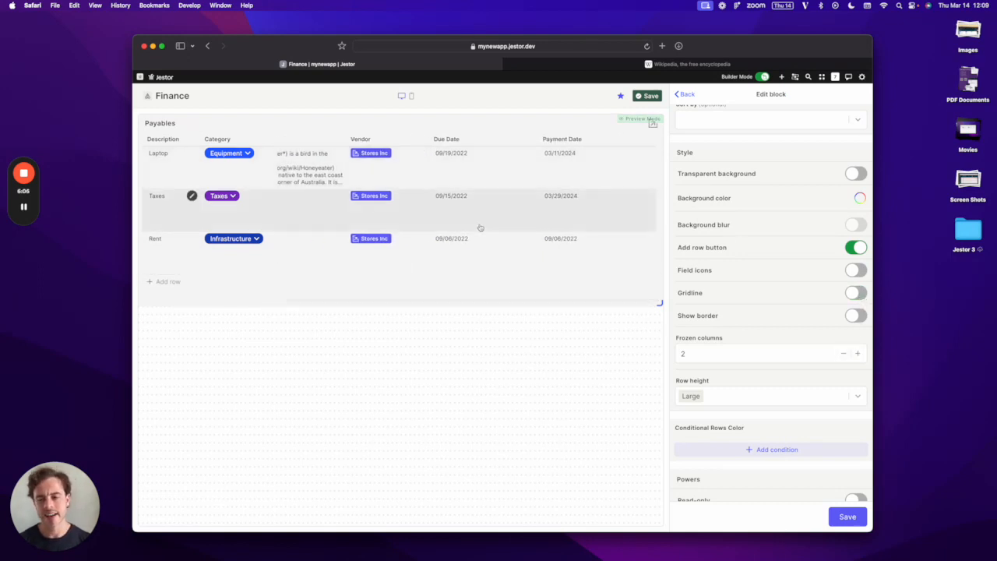
scroll(478, 225, "left", 5)
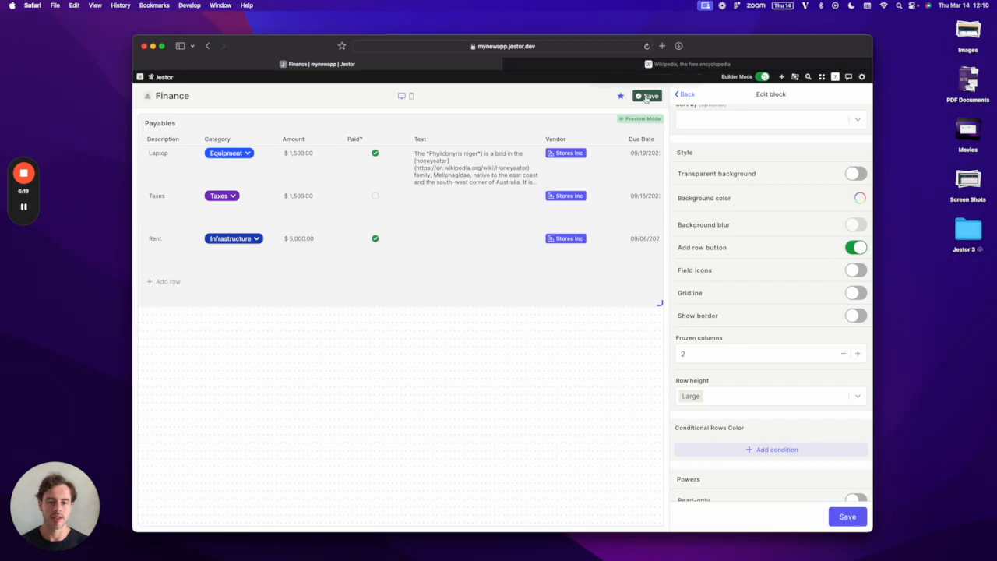
- Save the Finance app layout and the Payables block's style changes
left_click(646, 98)
left_click(494, 156)
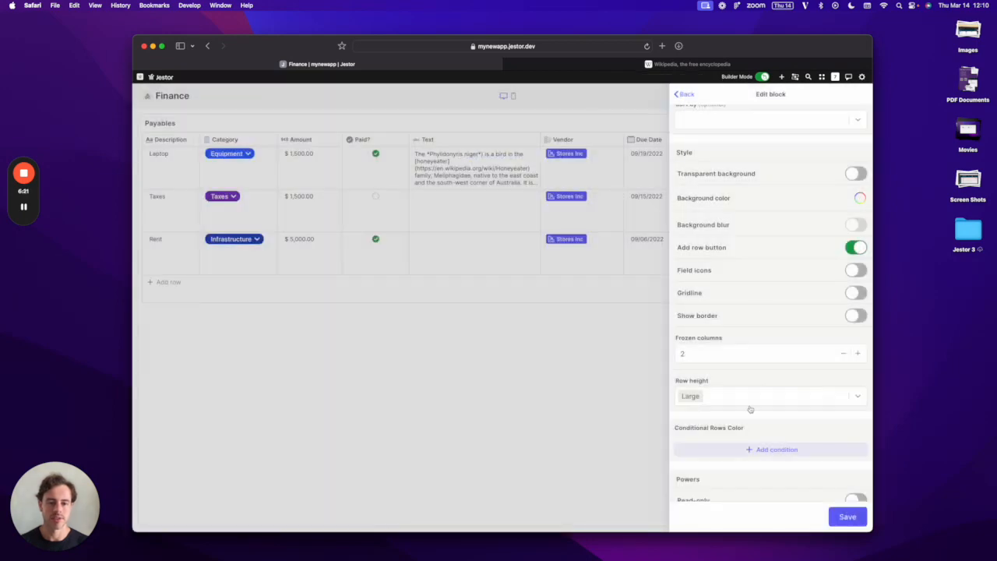
left_click(847, 517)
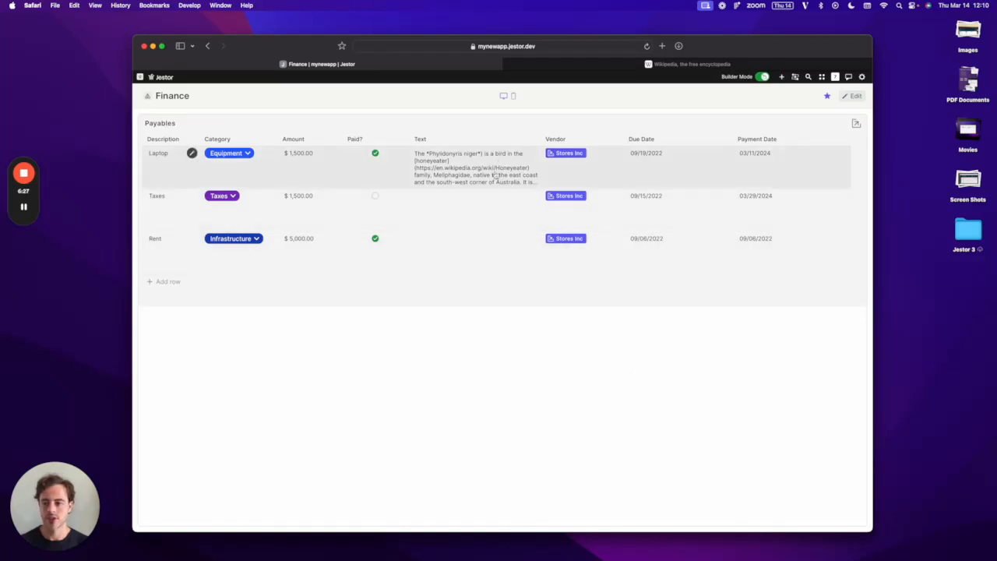
- Reopen the Payables block for editing and set its row height to Small
left_click(853, 97)
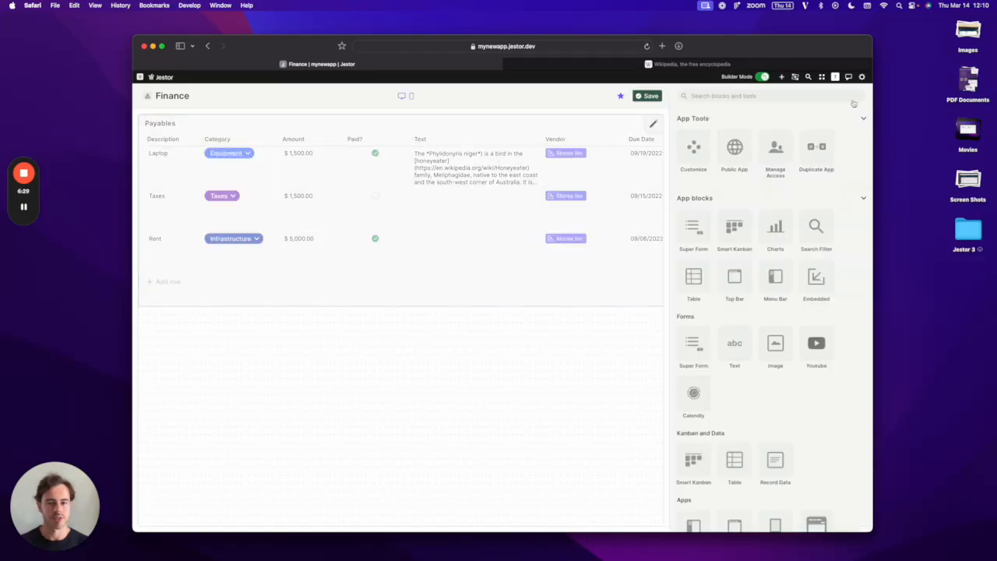
left_click(624, 123)
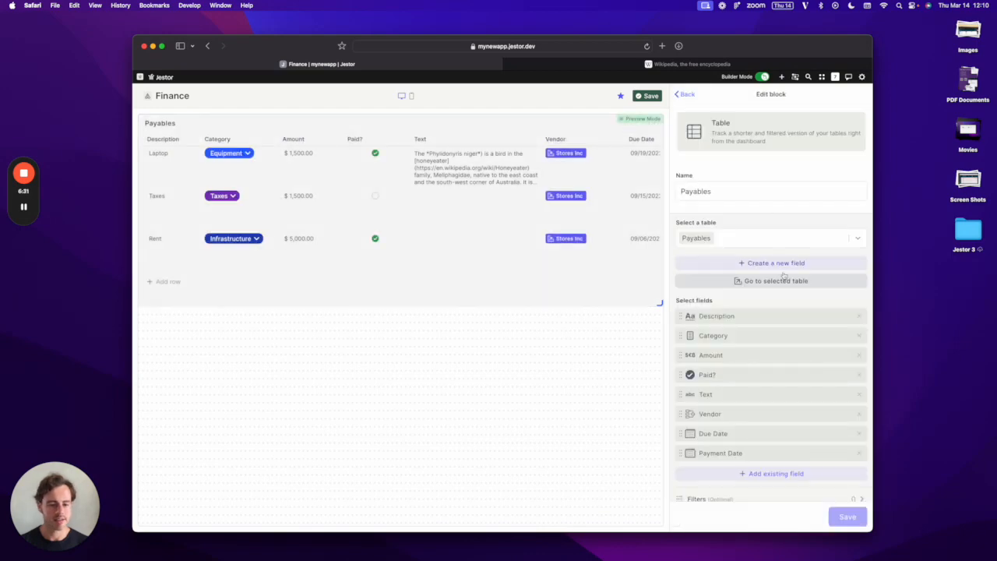
scroll(785, 300, "down", 3)
scroll(785, 300, "down", 2)
scroll(763, 292, "up", 5)
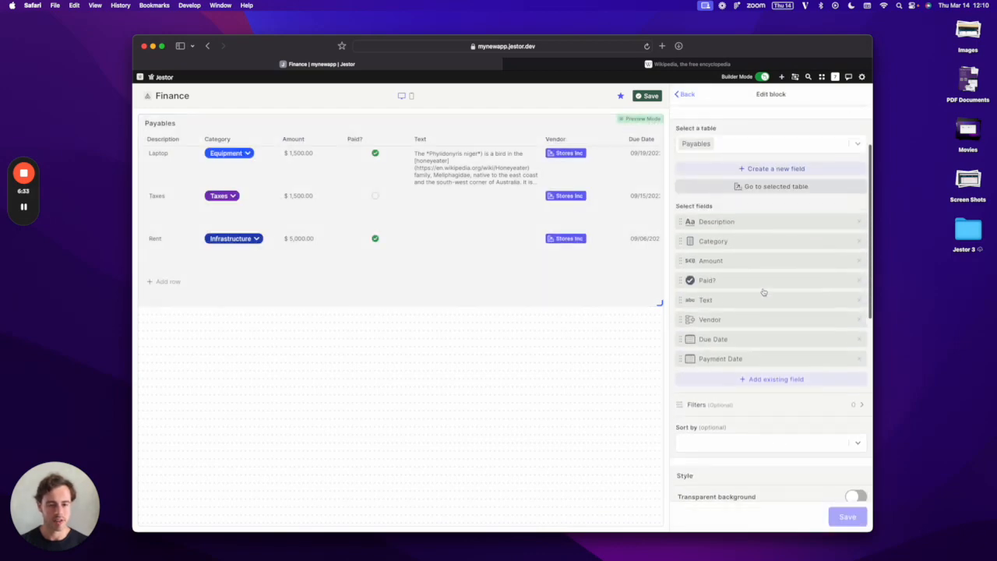
scroll(763, 292, "down", 5)
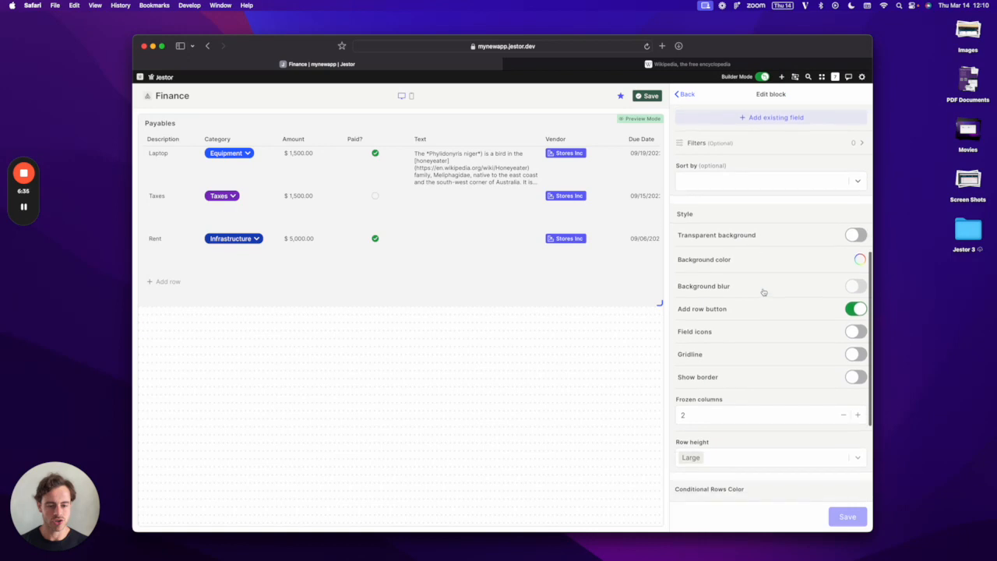
scroll(762, 376, "down", 3)
left_click(757, 380)
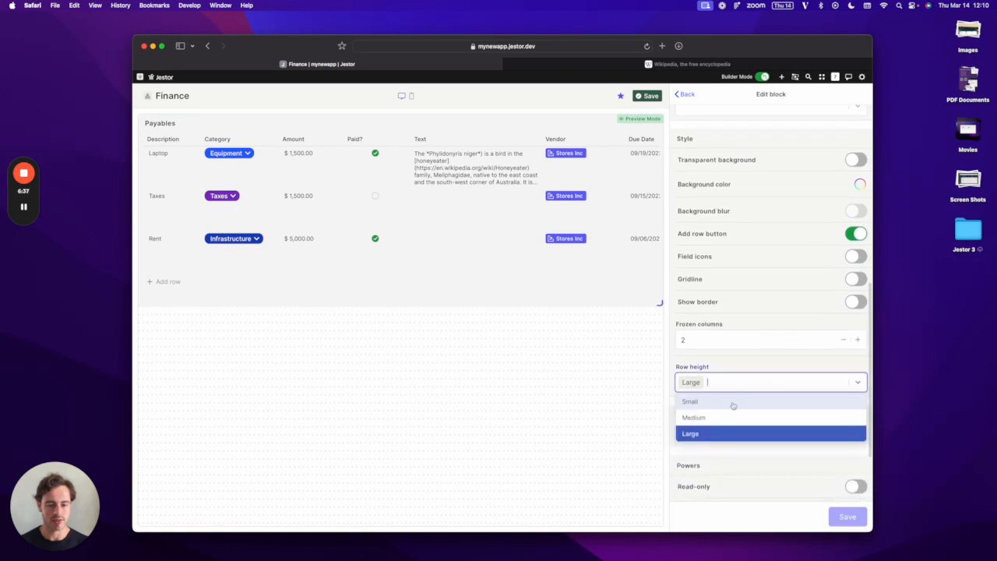
left_click(723, 401)
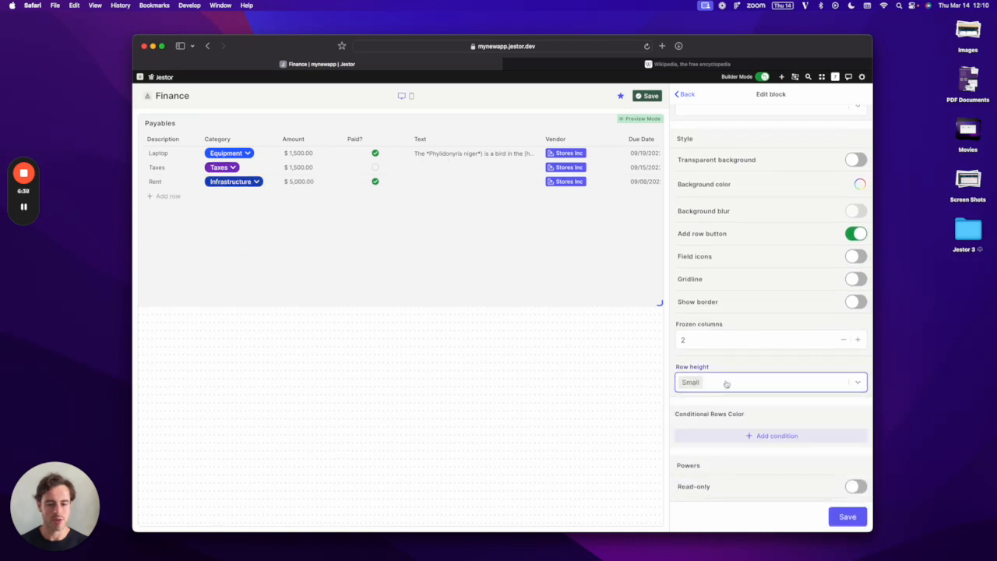
- Set the Payables block's frozen columns to 3 and save both the block and the Finance app layout
left_click(688, 340)
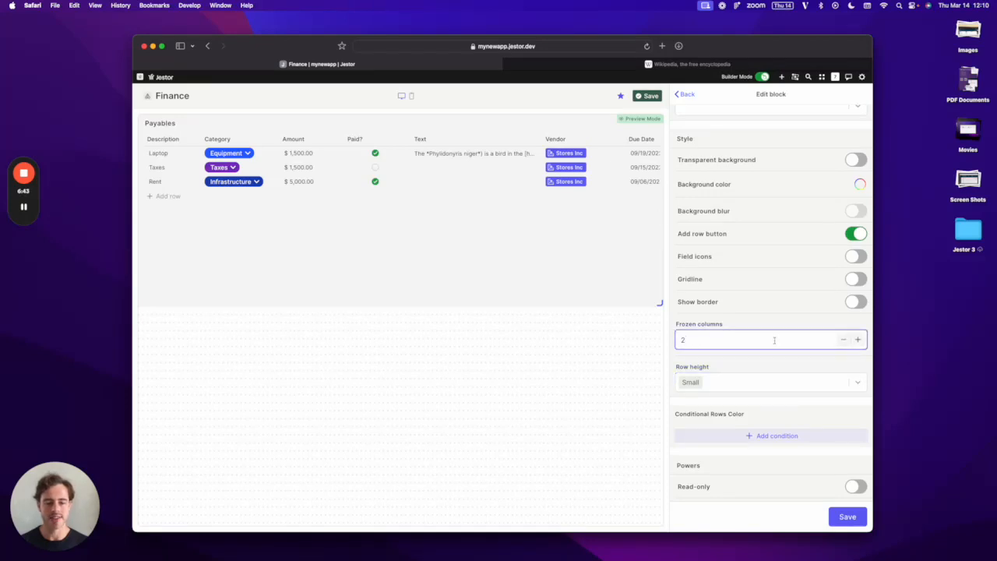
left_click(857, 340)
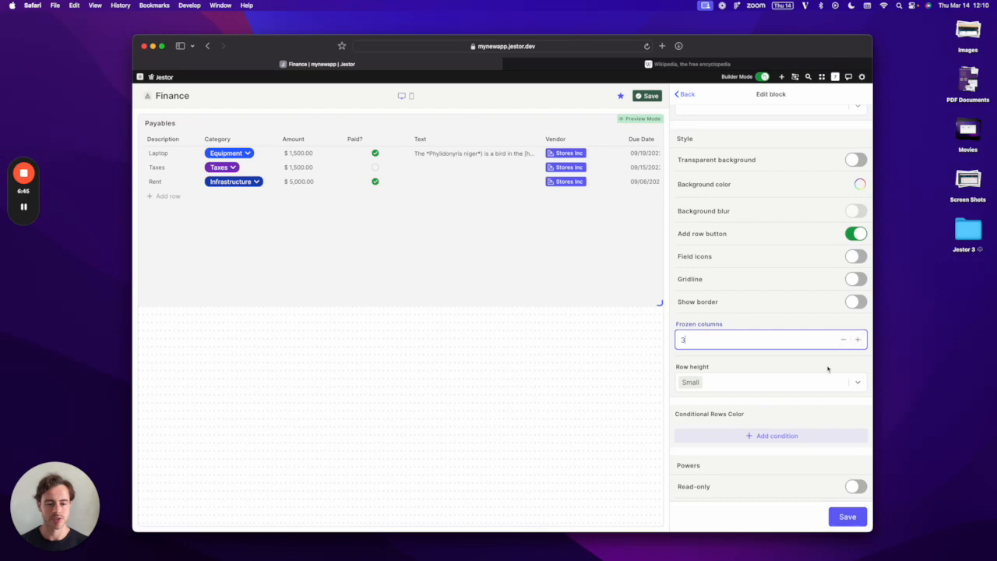
left_click(846, 516)
left_click(648, 97)
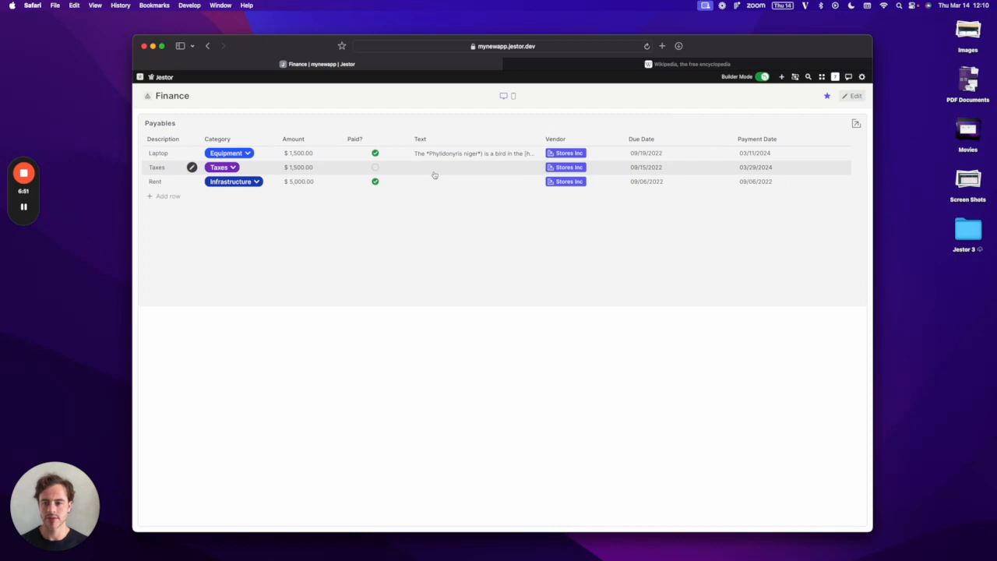
- Narrow the browser window to cut off the Payment Date column and close the Wikipedia page
left_click_drag(872, 70, 719, 61)
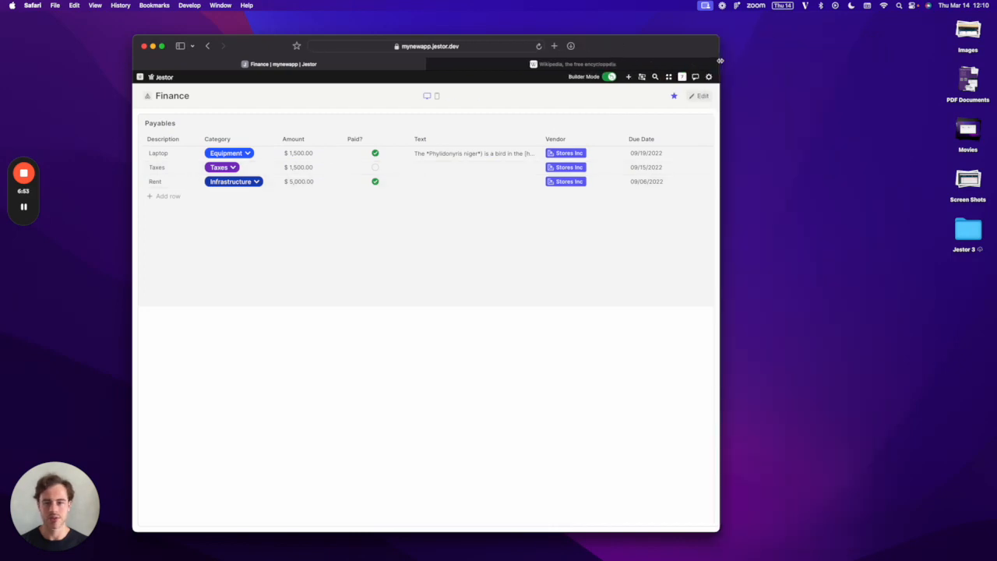
left_click(433, 63)
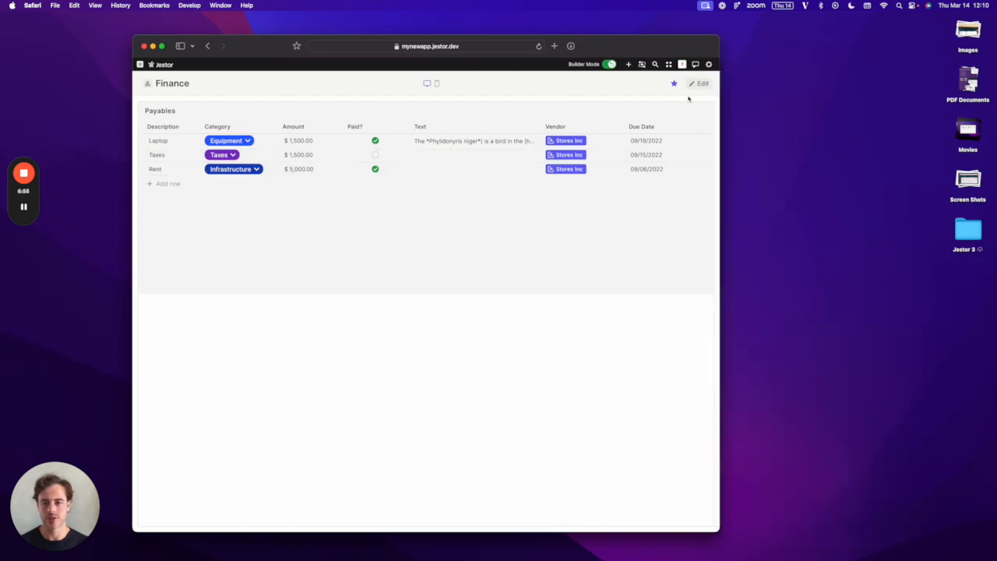
- Examine how the frozen columns behave as the Payables table moves sideways, and widen the browser window to fit all columns
scroll(494, 161, "right", 5)
scroll(496, 162, "left", 5)
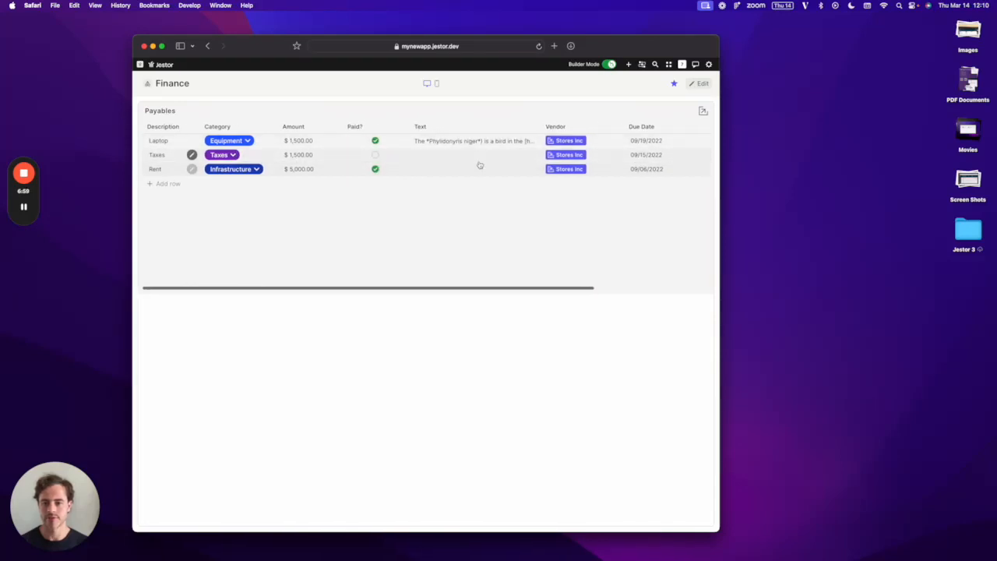
scroll(480, 164, "right", 5)
scroll(478, 163, "left", 5)
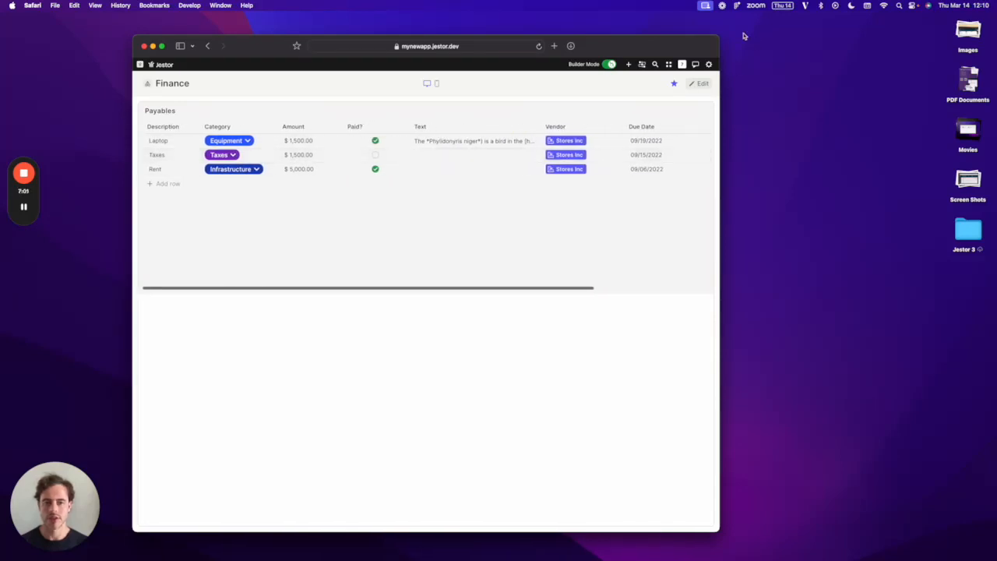
left_click_drag(719, 36, 861, 47)
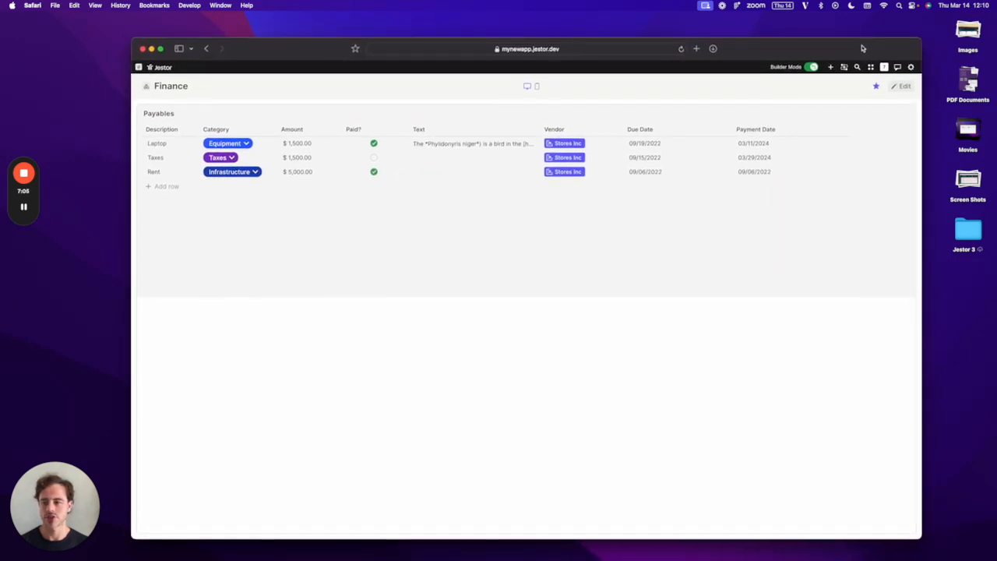
- Reopen the Payables block for editing and add a conditional row color in light green
left_click(896, 87)
left_click(674, 113)
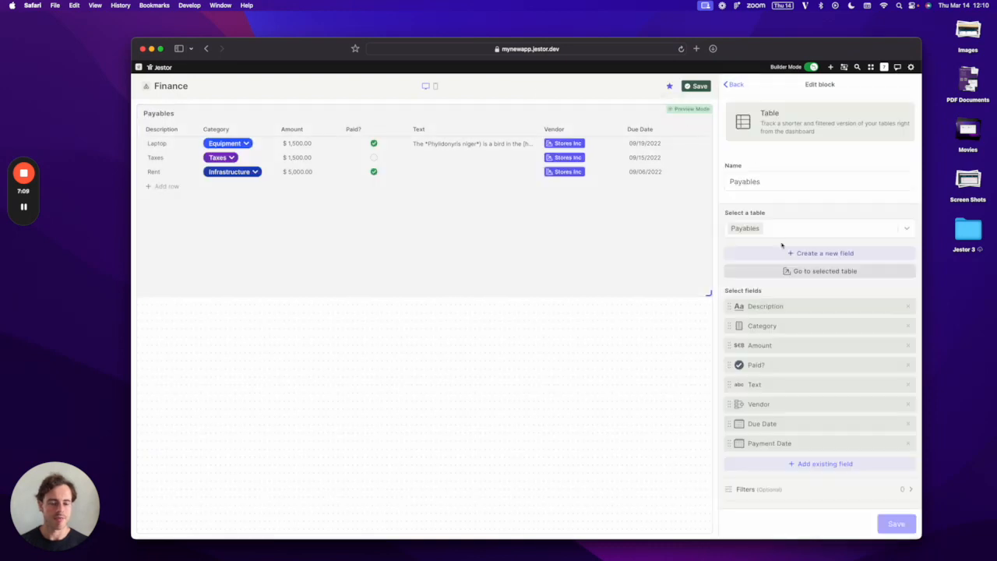
scroll(782, 246, "down", 10)
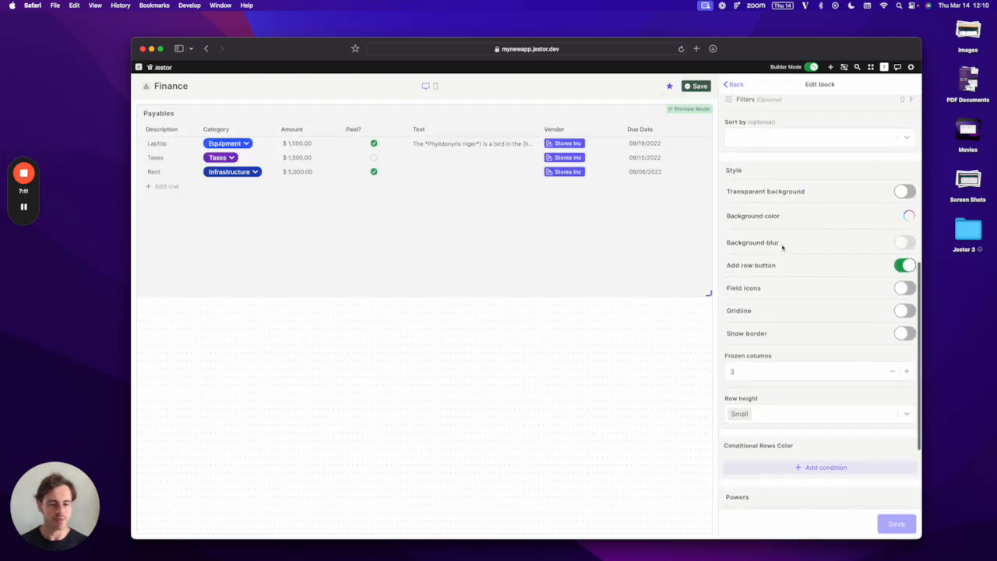
scroll(782, 246, "down", 2)
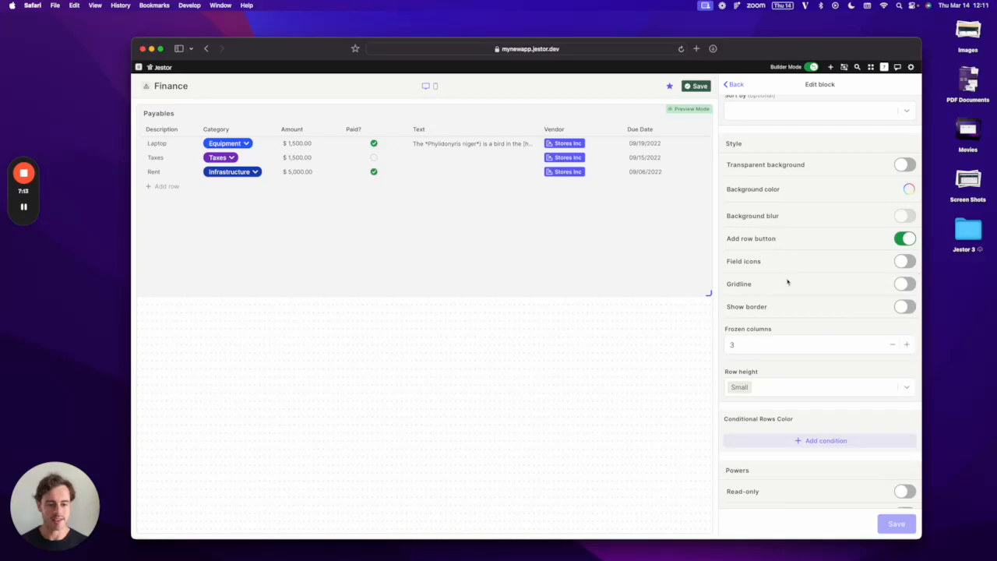
scroll(787, 282, "down", 8)
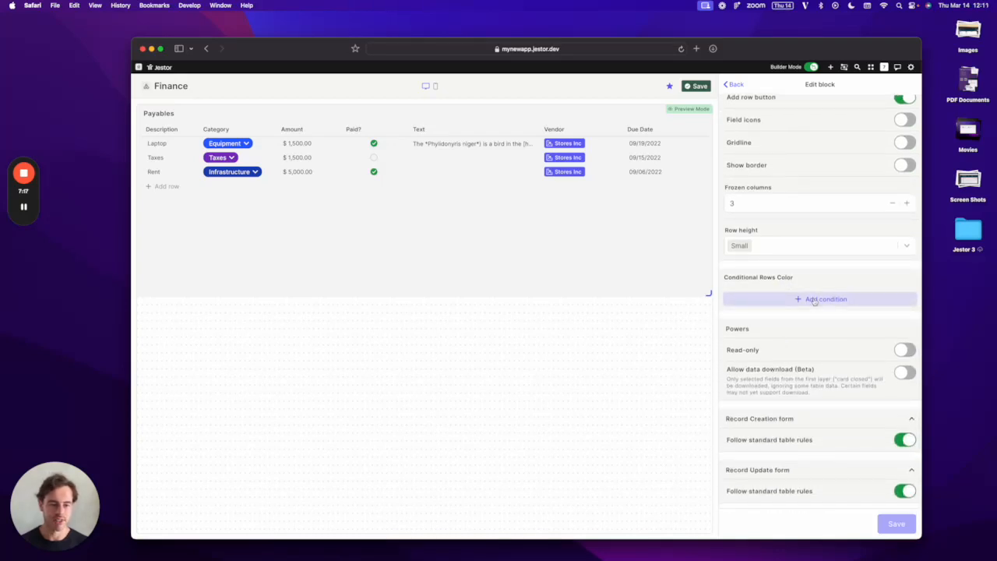
left_click(814, 300)
scroll(812, 297, "down", 4)
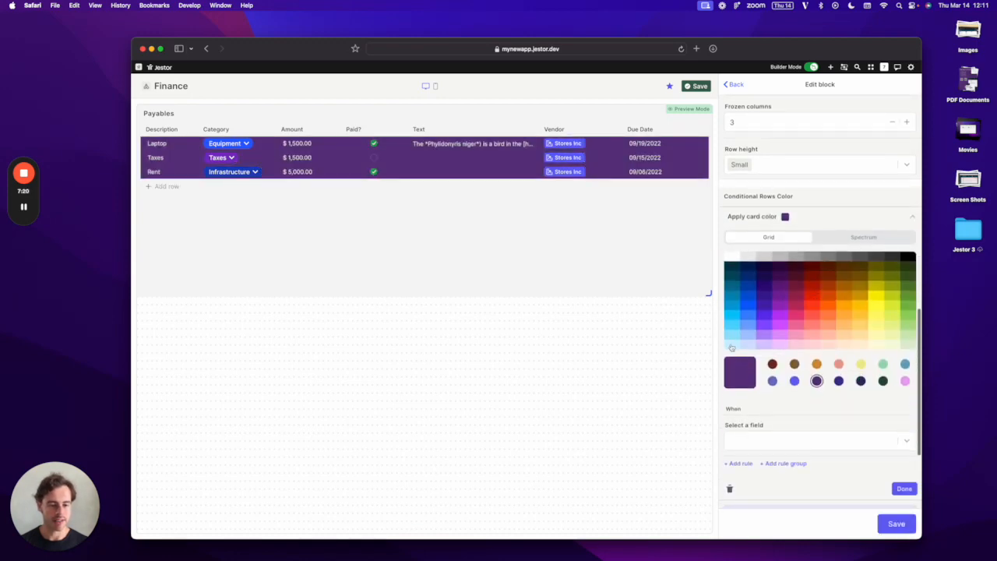
left_click(907, 345)
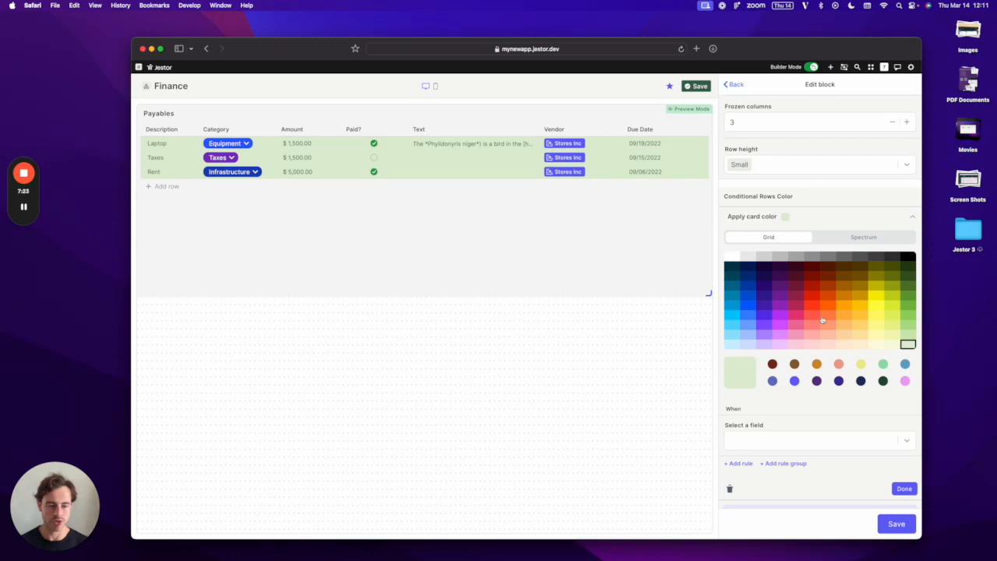
- Apply the light green row color when the Paid? field is "It's true (checked)" and finish the condition
scroll(822, 331, "down", 3)
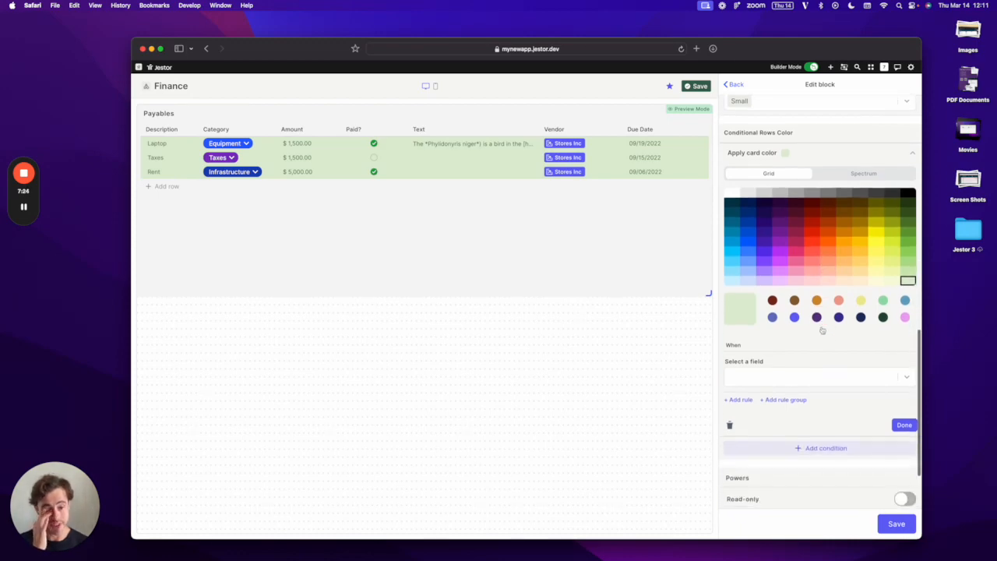
left_click(798, 368)
scroll(799, 424, "down", 3)
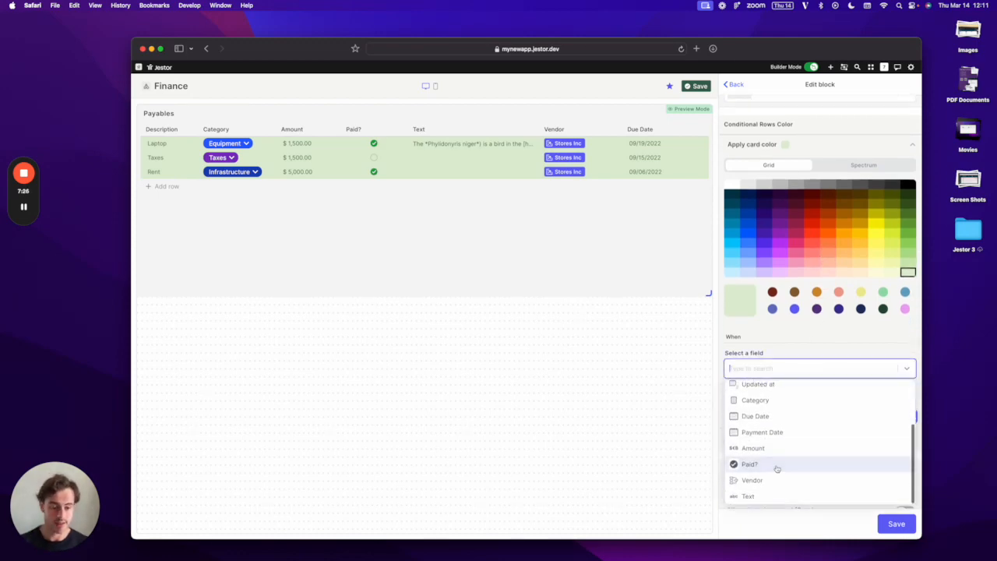
left_click(774, 460)
left_click(773, 401)
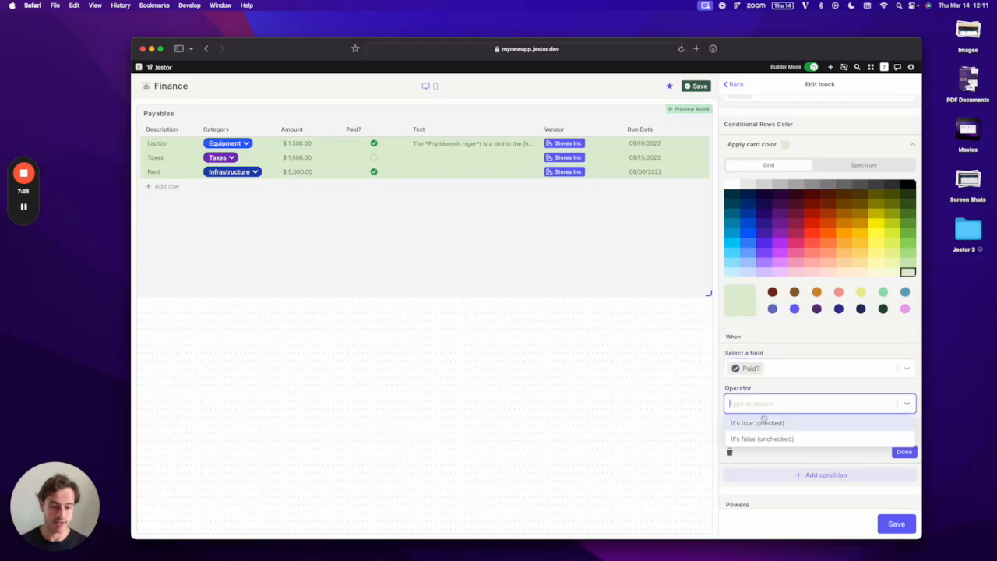
left_click(759, 430)
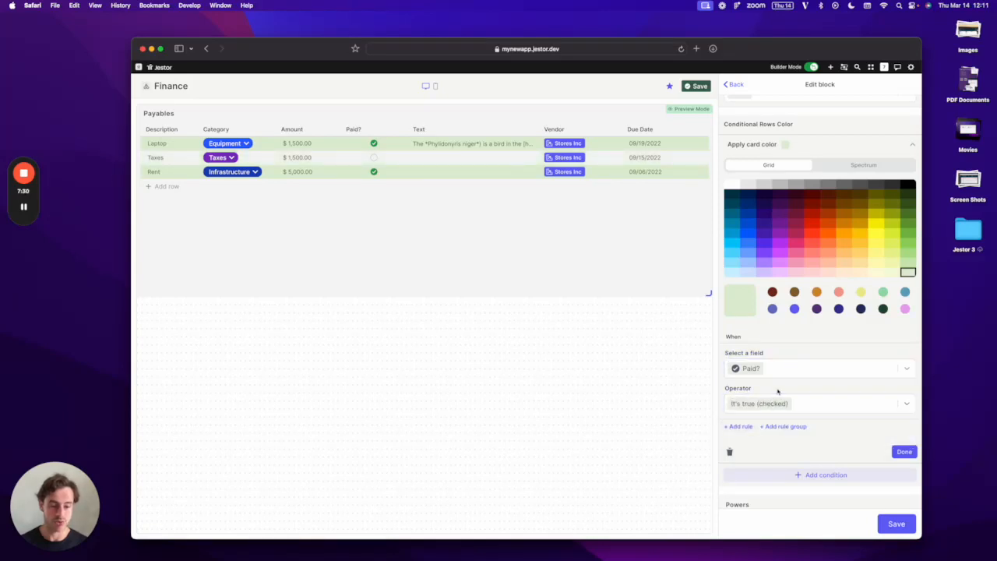
left_click(904, 453)
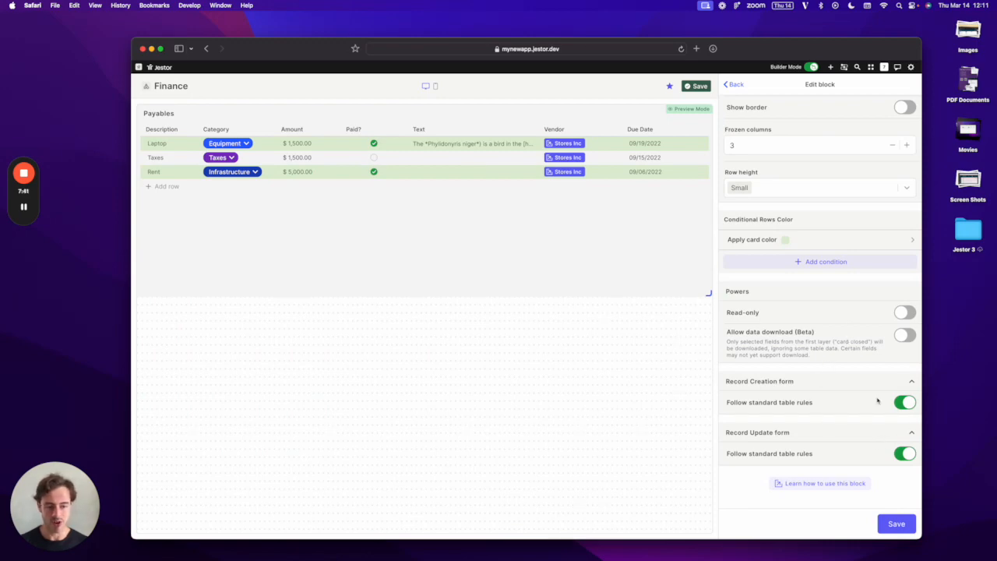
- Save the Payables block with its row color condition and save the Finance app layout
scroll(870, 402, "up", 10)
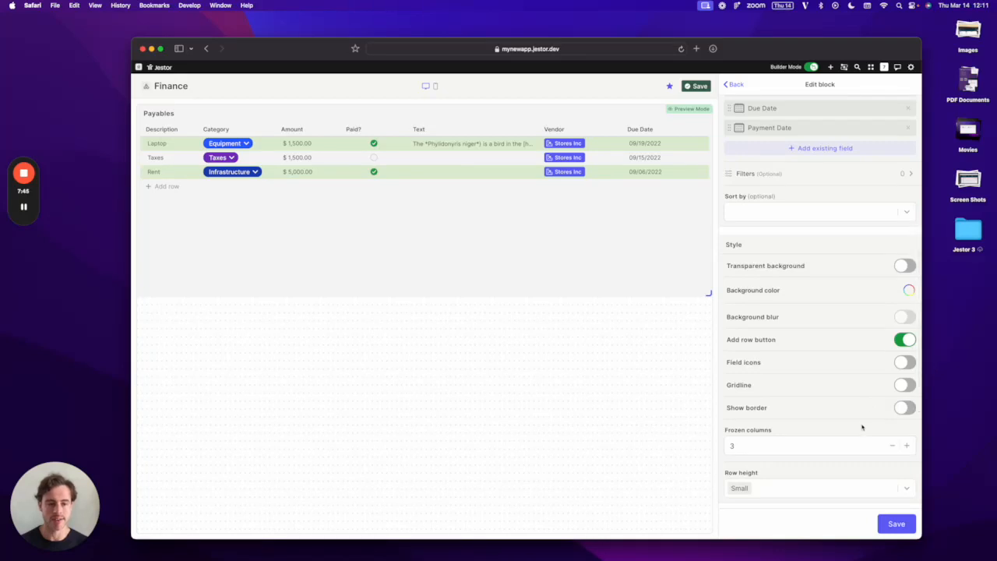
scroll(864, 420, "up", 5)
scroll(862, 426, "up", 4)
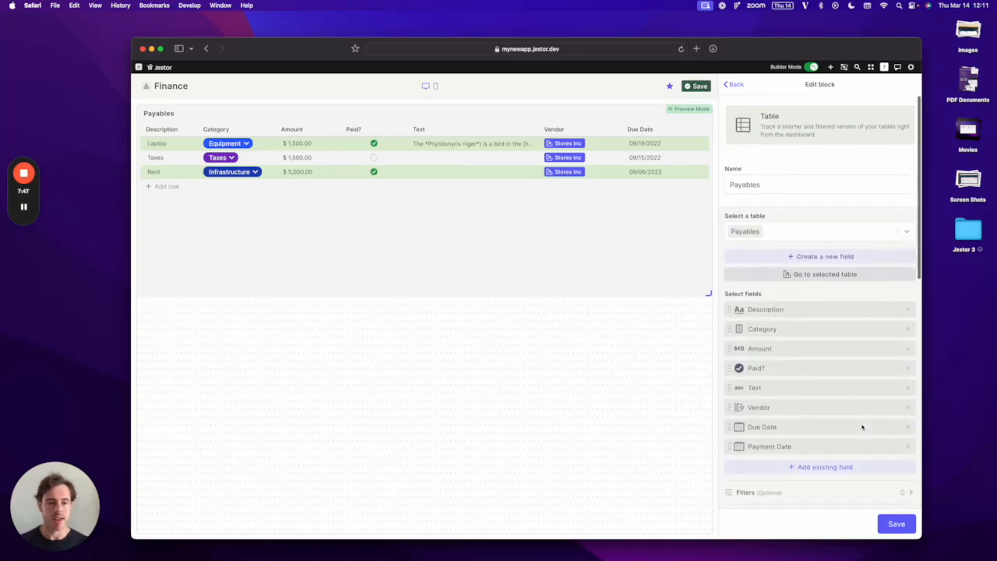
left_click(896, 524)
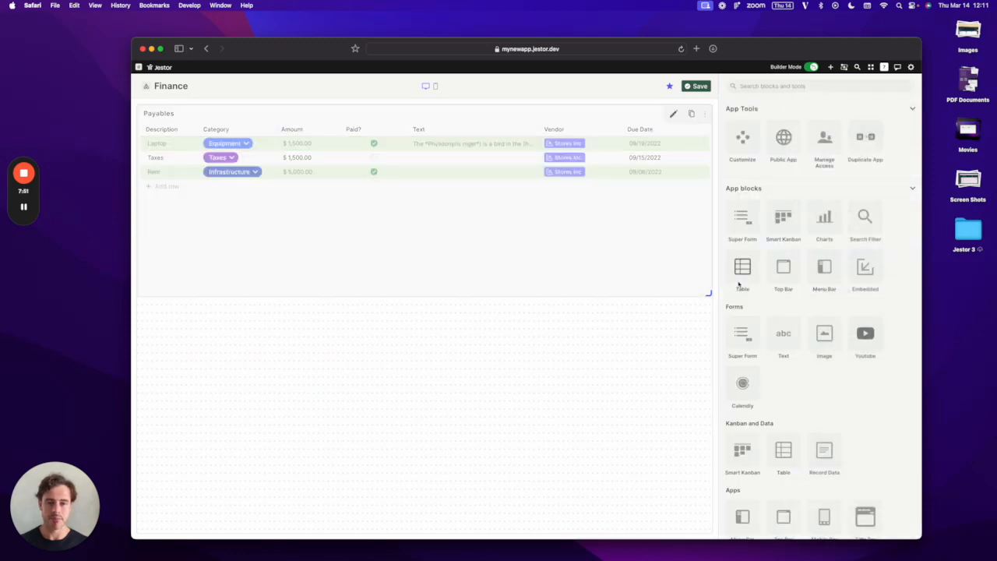
left_click(693, 88)
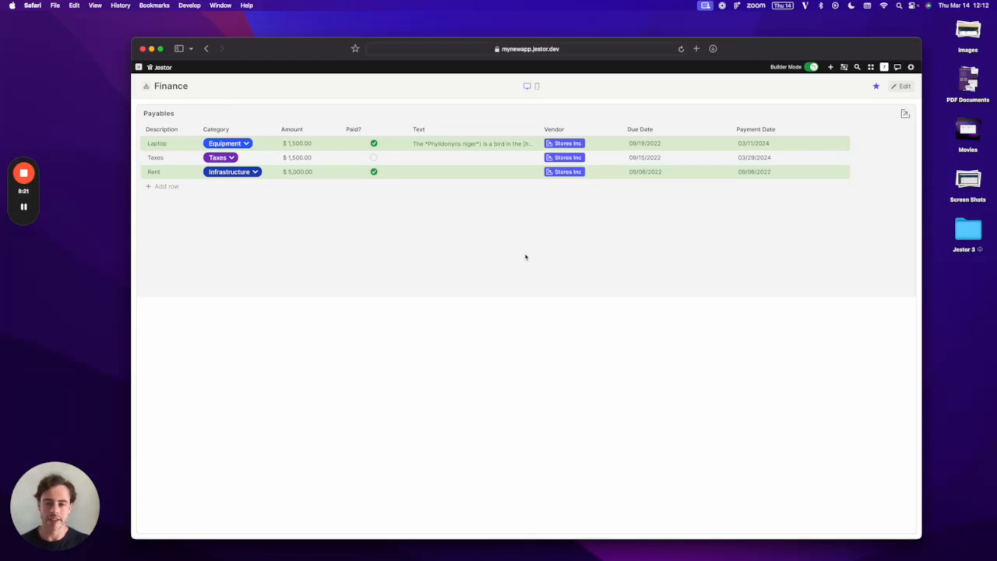
- Add a new empty row to the Payables table
left_click(173, 193)
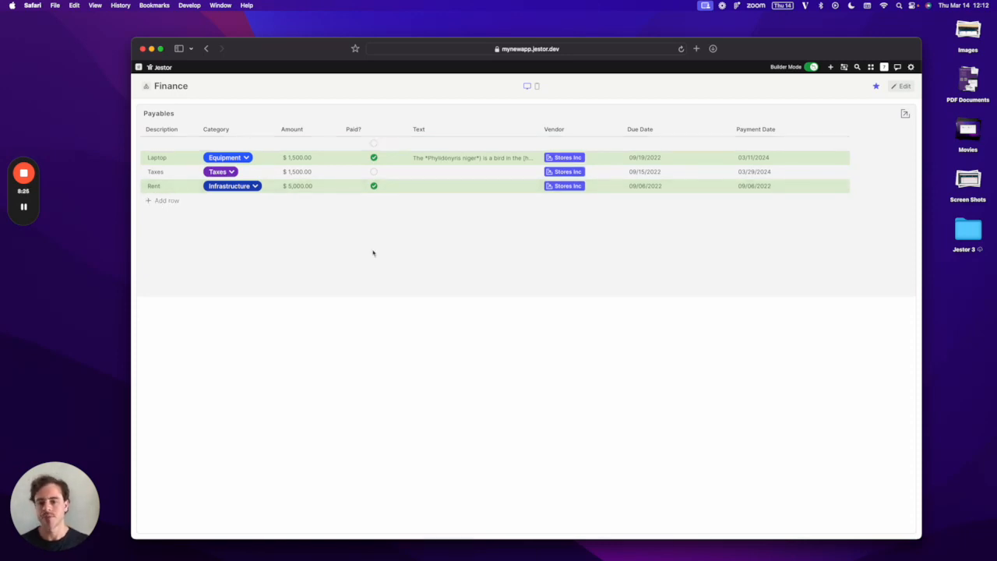